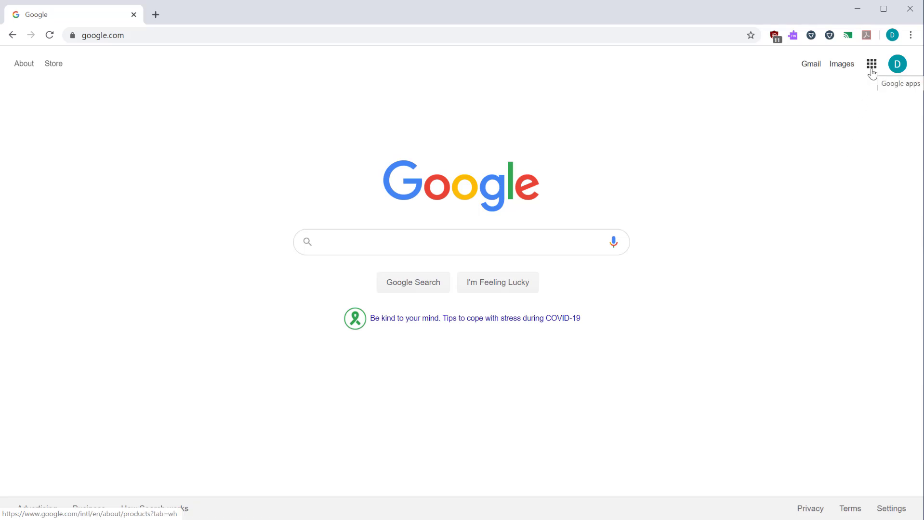
# Open Google Drive from the Google apps menu and view My Drive's Classroom and Video Files folders
pyautogui.click(871, 65)
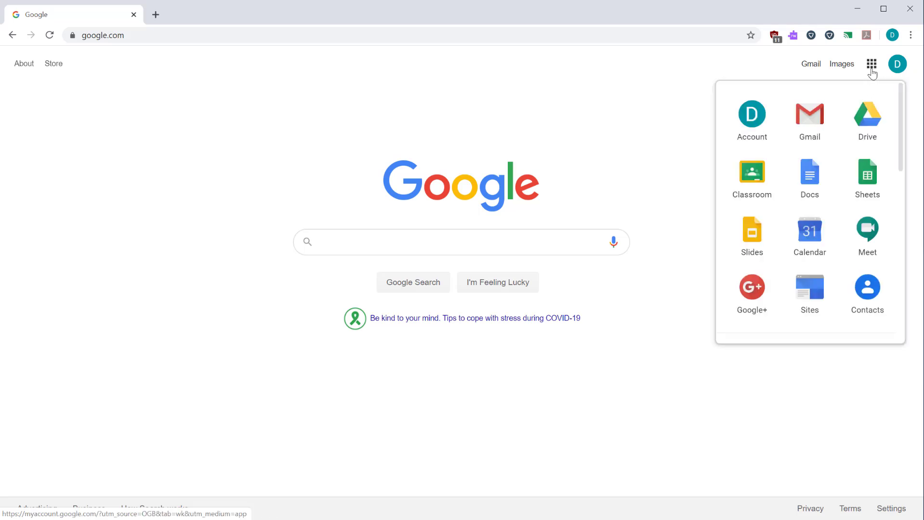
pyautogui.click(868, 140)
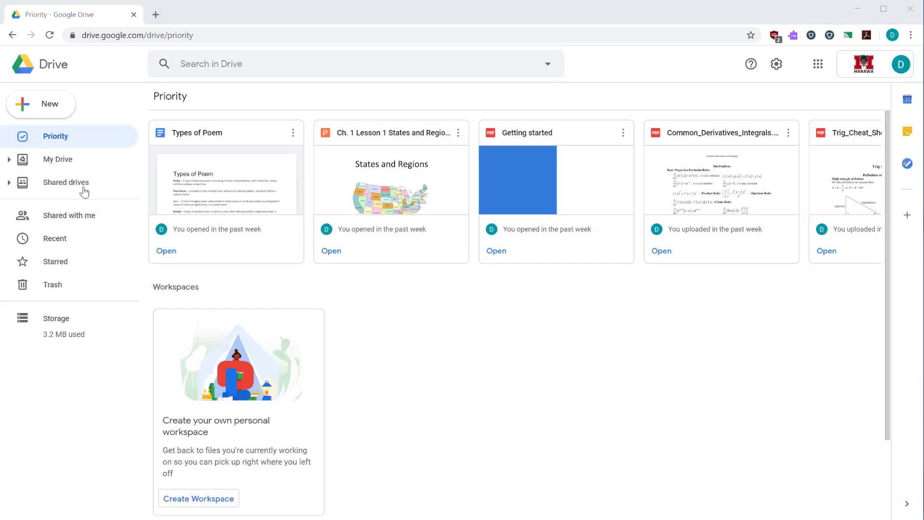
pyautogui.click(65, 160)
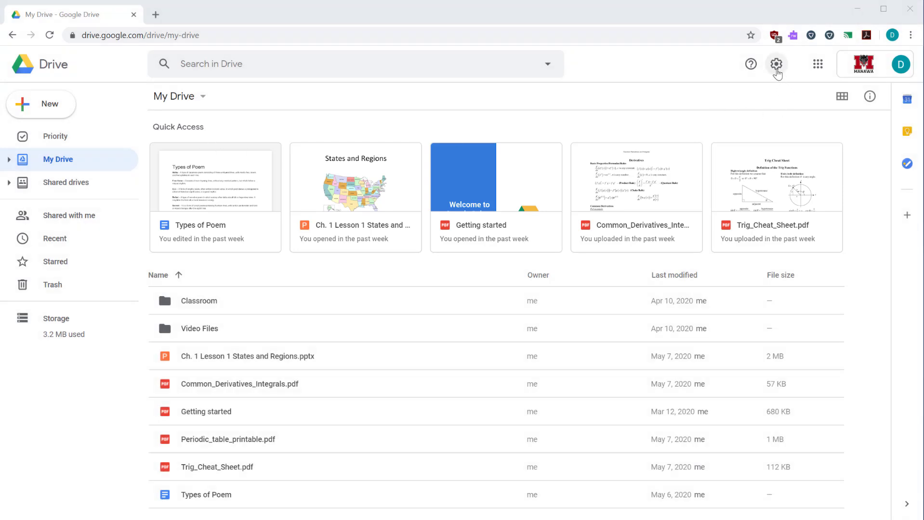
# In Drive settings, uncheck the Quick Access suggestions option and save with Done
pyautogui.click(777, 68)
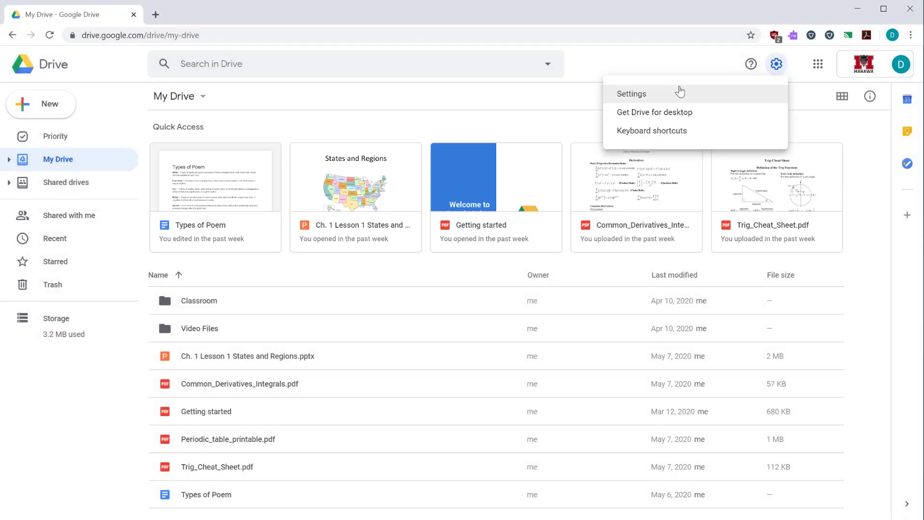
pyautogui.click(663, 94)
pyautogui.scroll(-1, 281, 396)
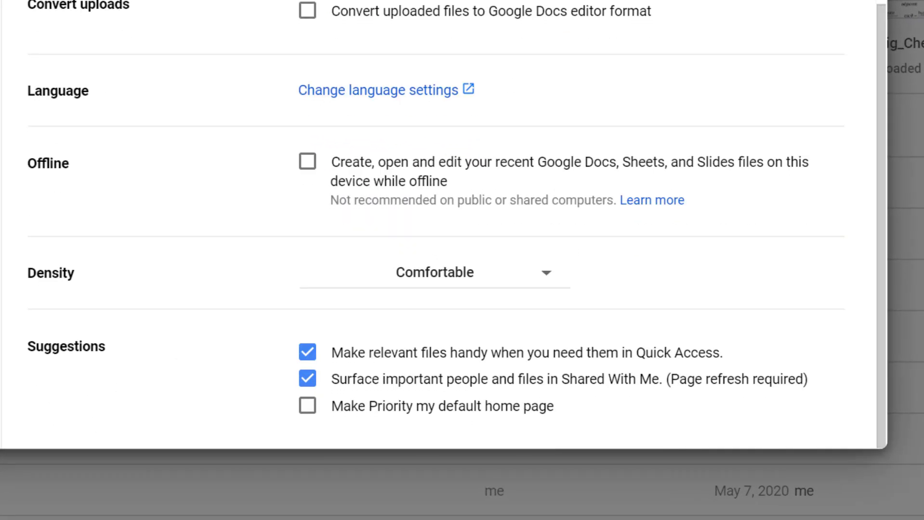
pyautogui.click(308, 353)
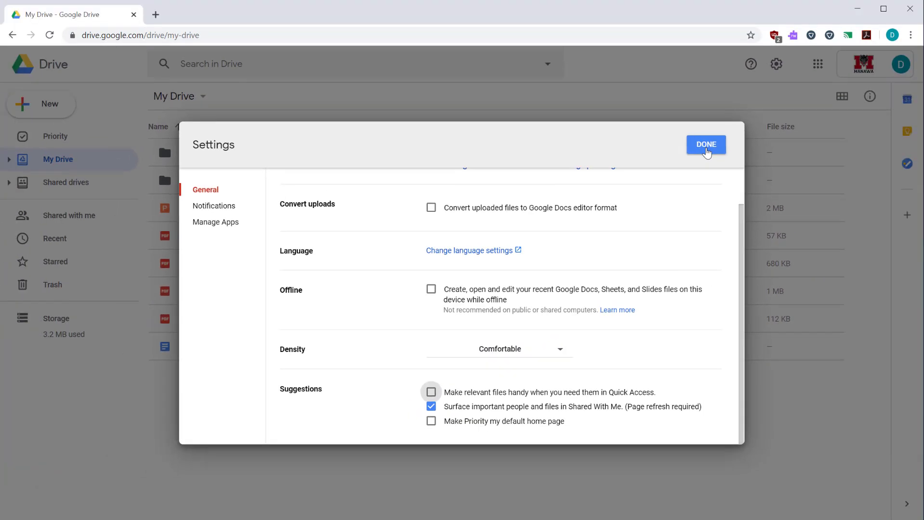
pyautogui.click(706, 146)
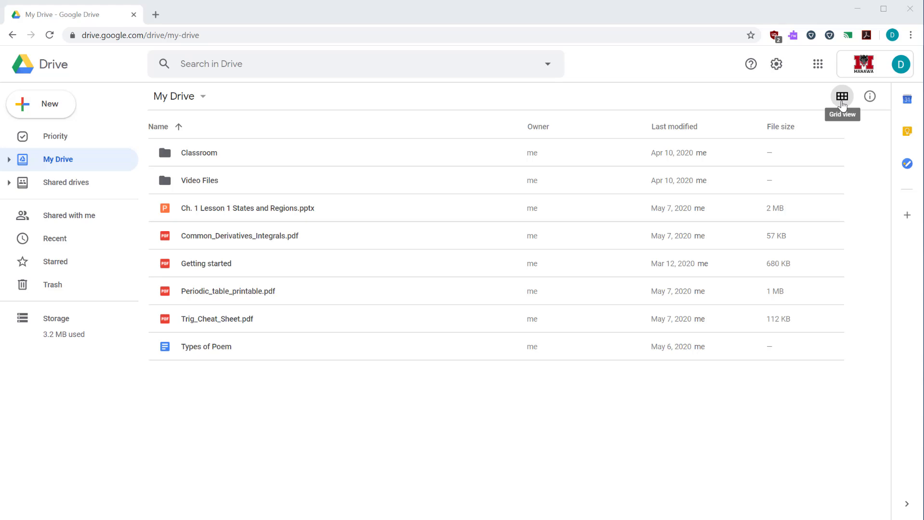
pyautogui.click(842, 105)
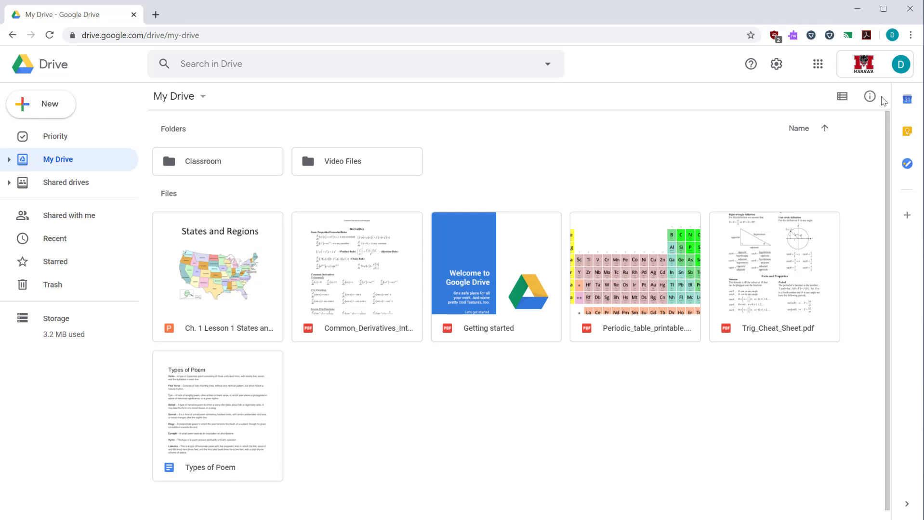
pyautogui.click(839, 99)
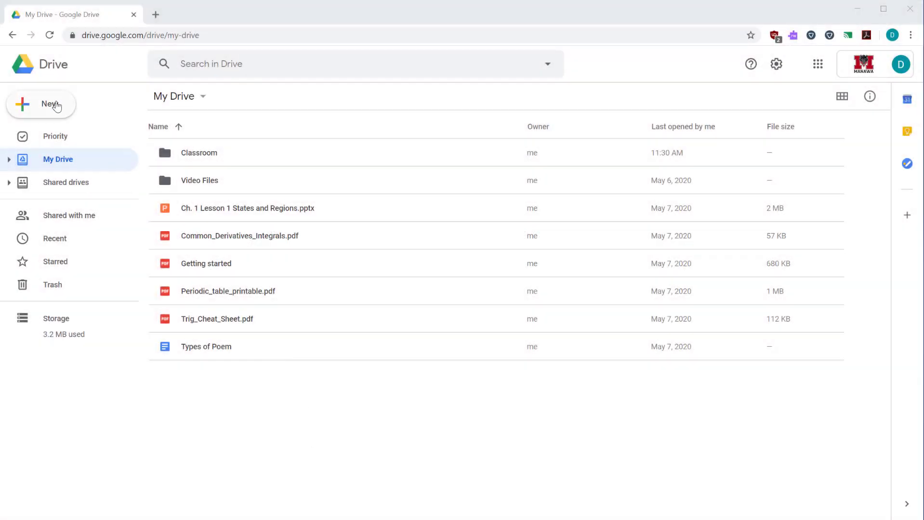
# Create a Chemistry folder from the New menu and an Another Folder folder from the right-click menu
pyautogui.click(54, 105)
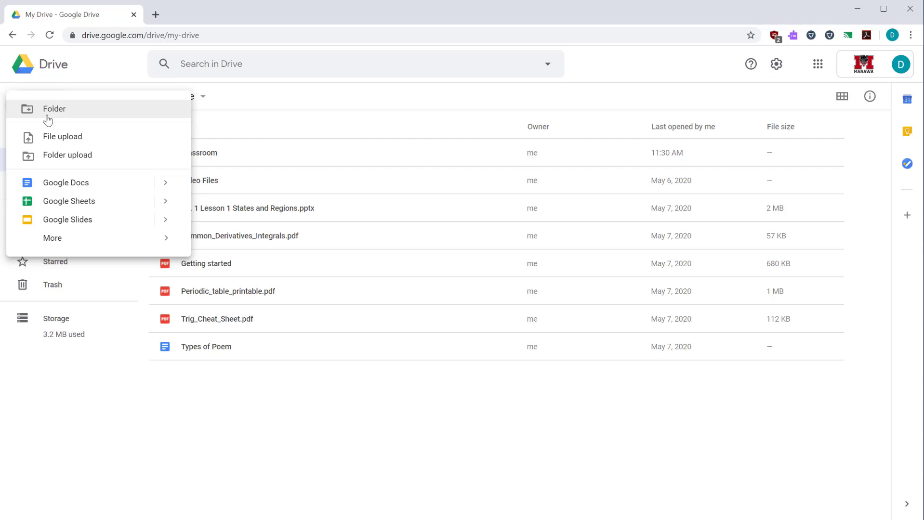
pyautogui.click(48, 113)
pyautogui.write('Chemistry')
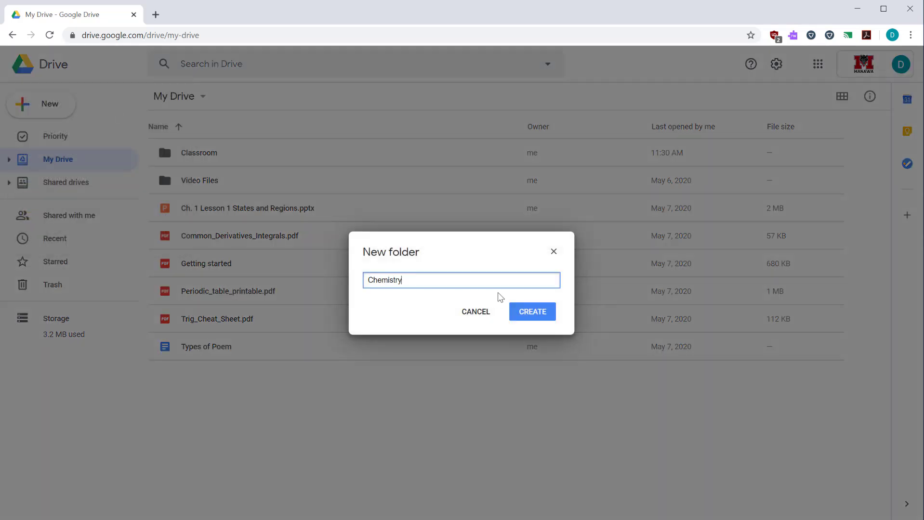
pyautogui.click(530, 314)
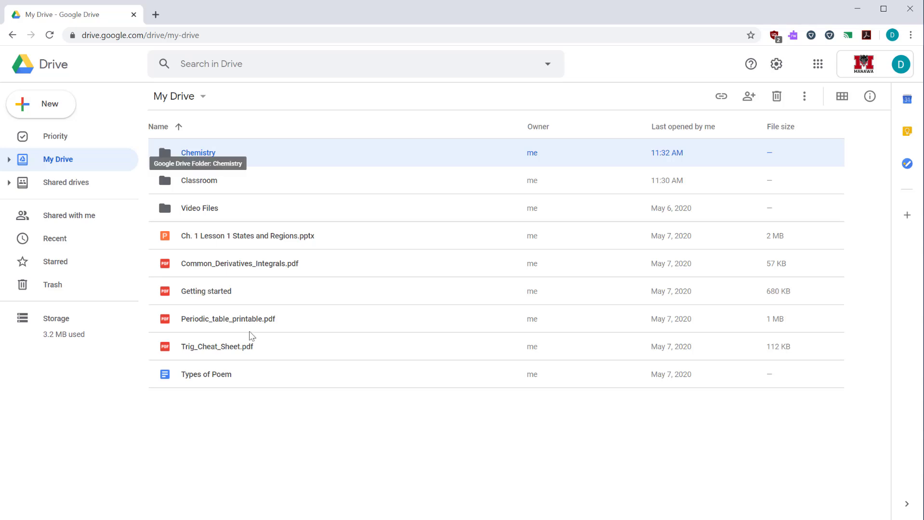
pyautogui.click(316, 427)
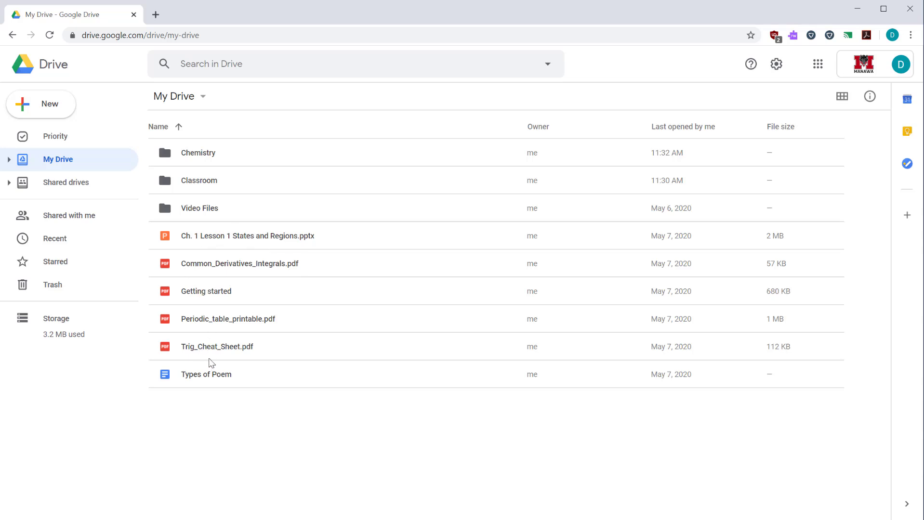
pyautogui.rightClick(220, 413)
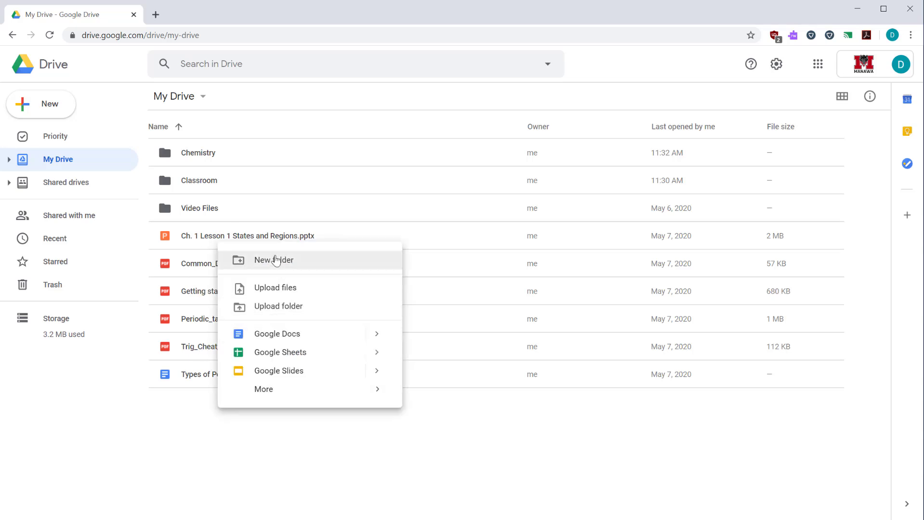
pyautogui.click(264, 265)
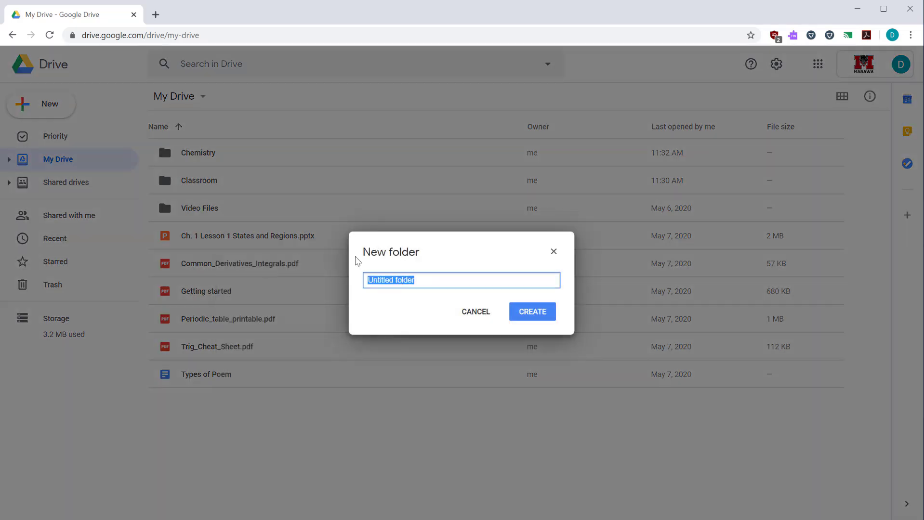
pyautogui.write('Another')
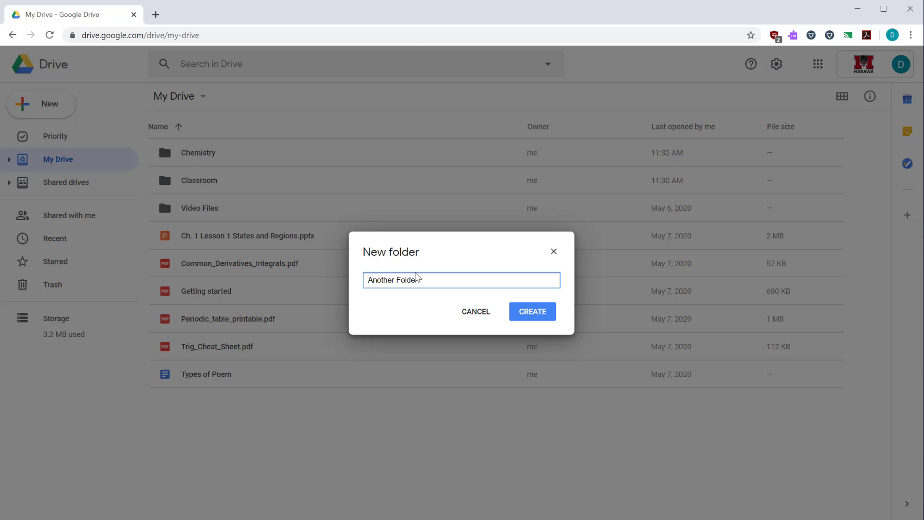
pyautogui.click(549, 314)
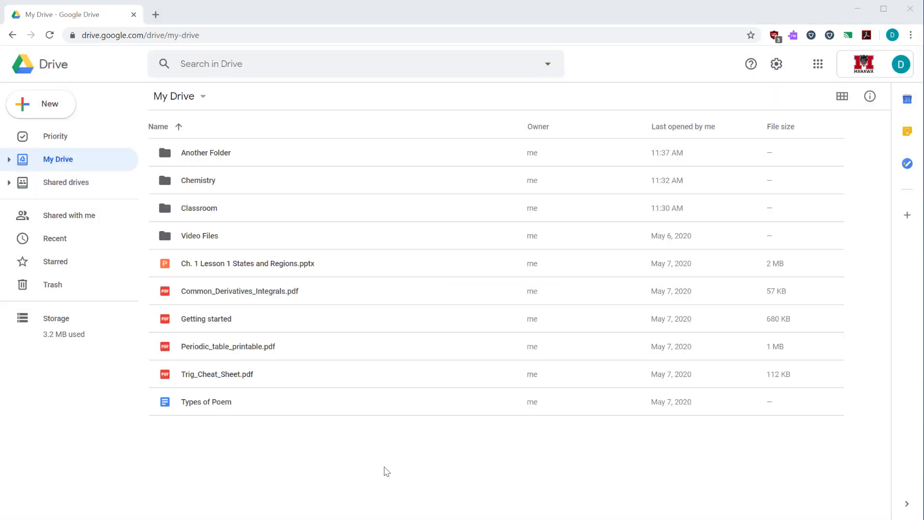
# Upload the local Worksheets folder with its 3 files into My Drive using Folder upload
pyautogui.click(54, 112)
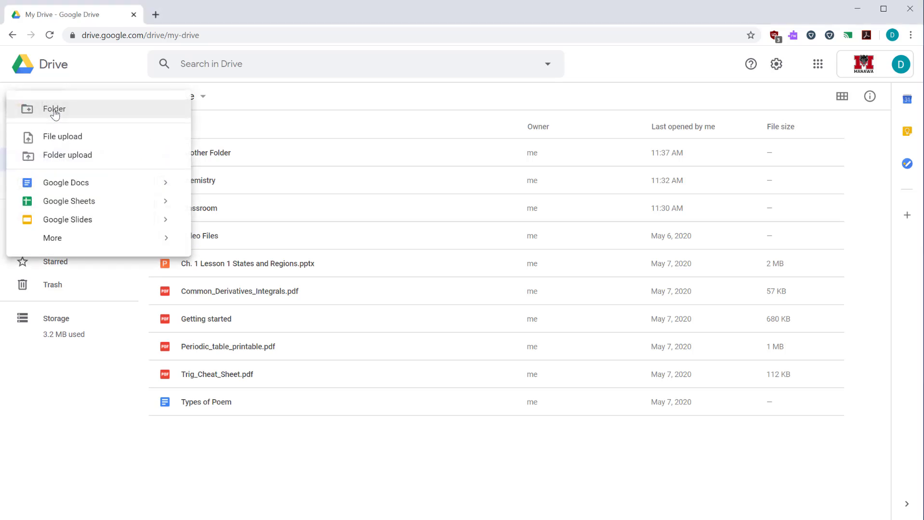
pyautogui.click(70, 155)
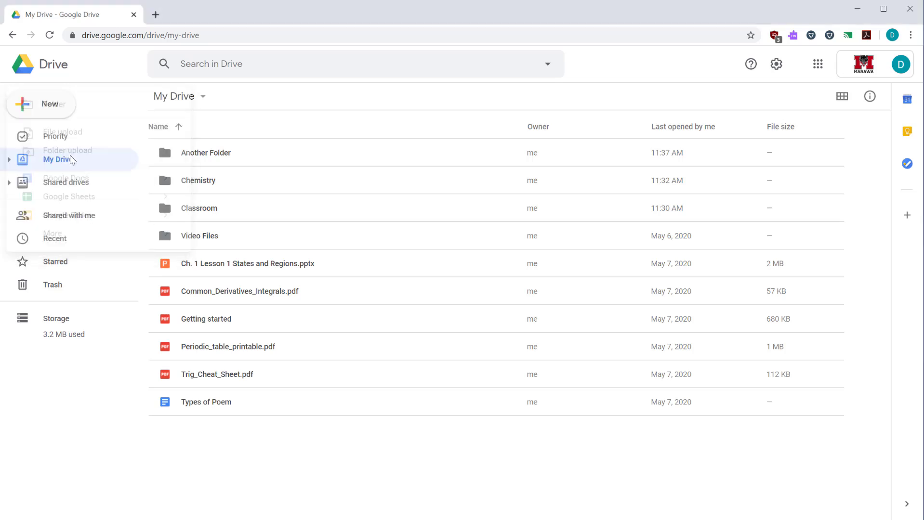
pyautogui.click(128, 83)
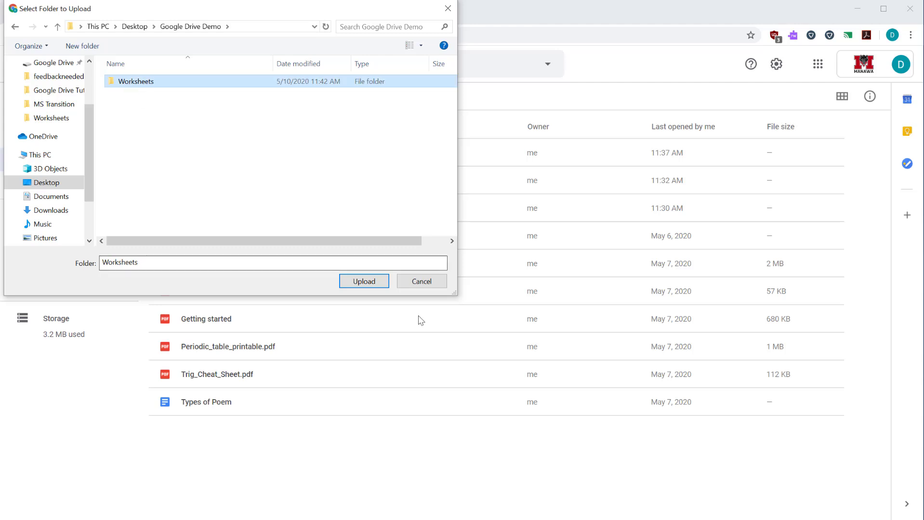
pyautogui.click(367, 286)
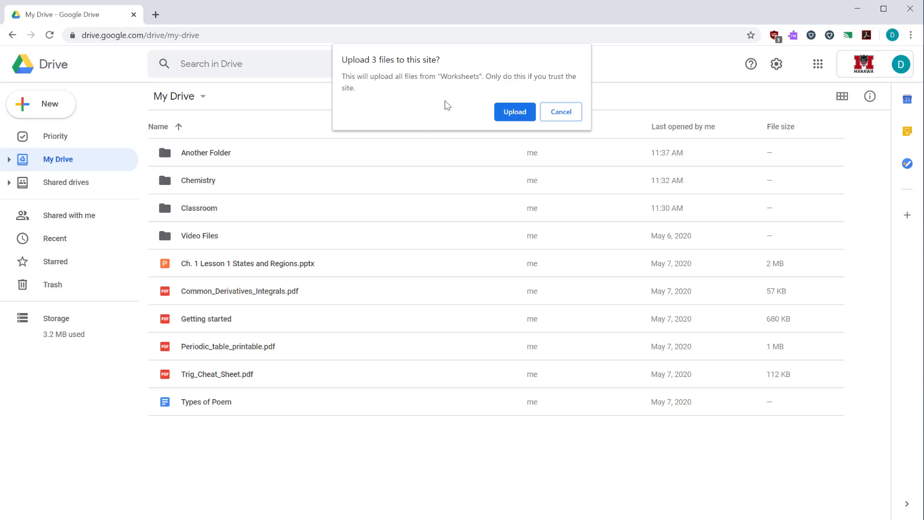
pyautogui.click(506, 116)
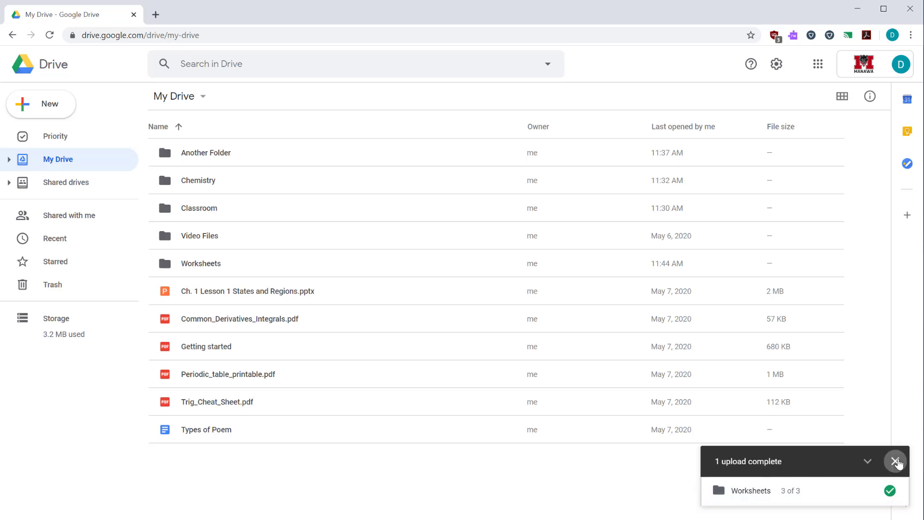
pyautogui.click(896, 462)
pyautogui.click(188, 273)
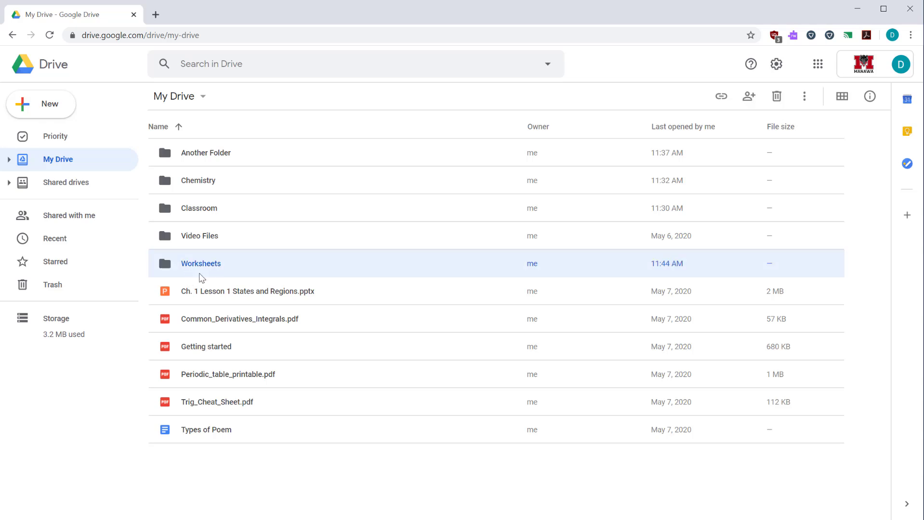
pyautogui.doubleClick(205, 266)
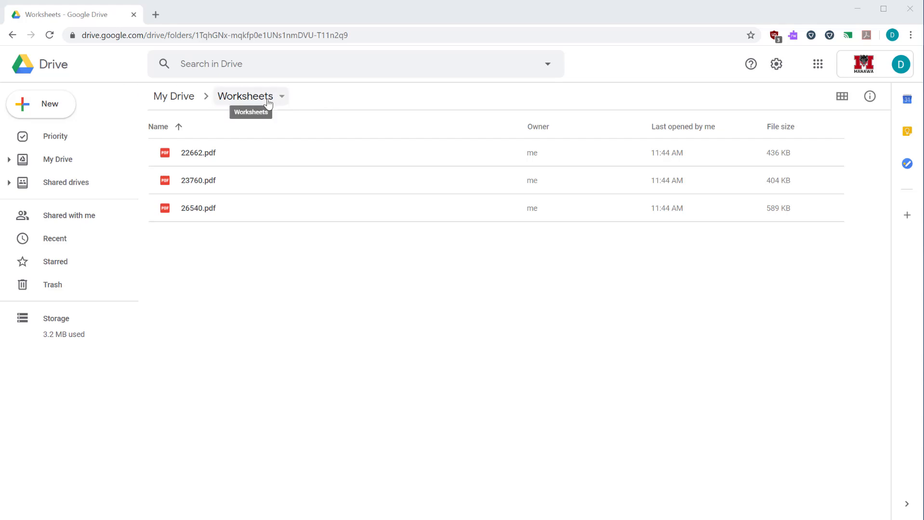
pyautogui.click(170, 105)
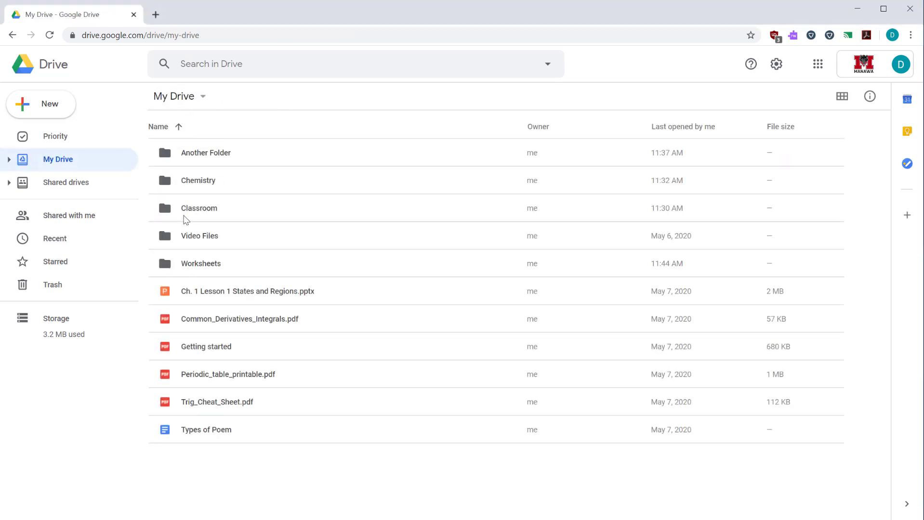
pyautogui.doubleClick(188, 211)
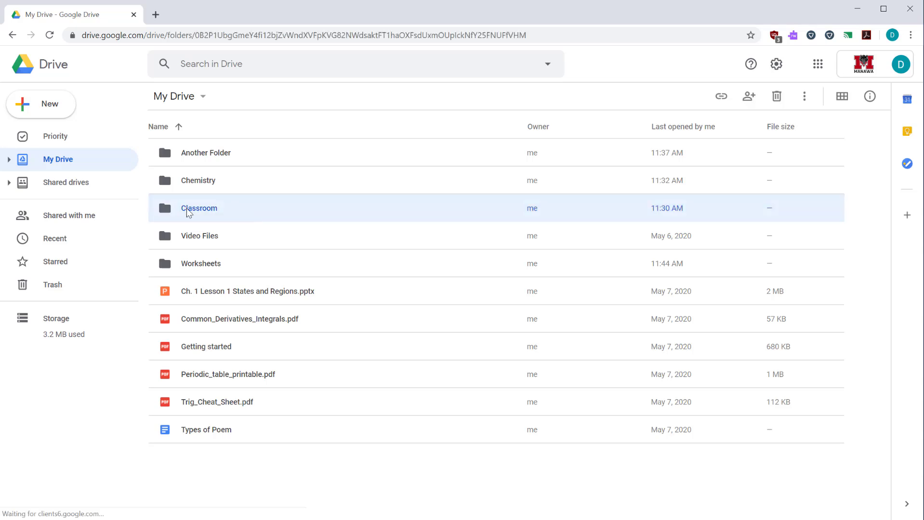
pyautogui.doubleClick(202, 180)
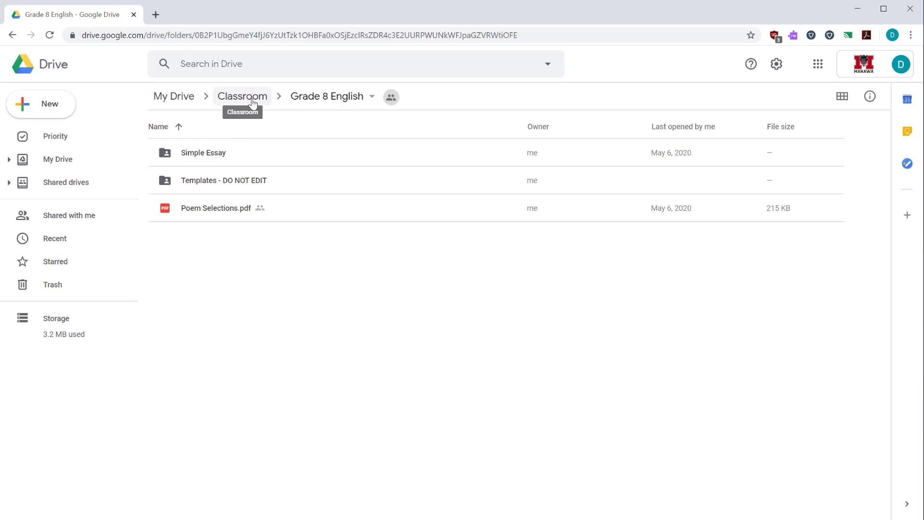
pyautogui.click(252, 104)
pyautogui.doubleClick(213, 153)
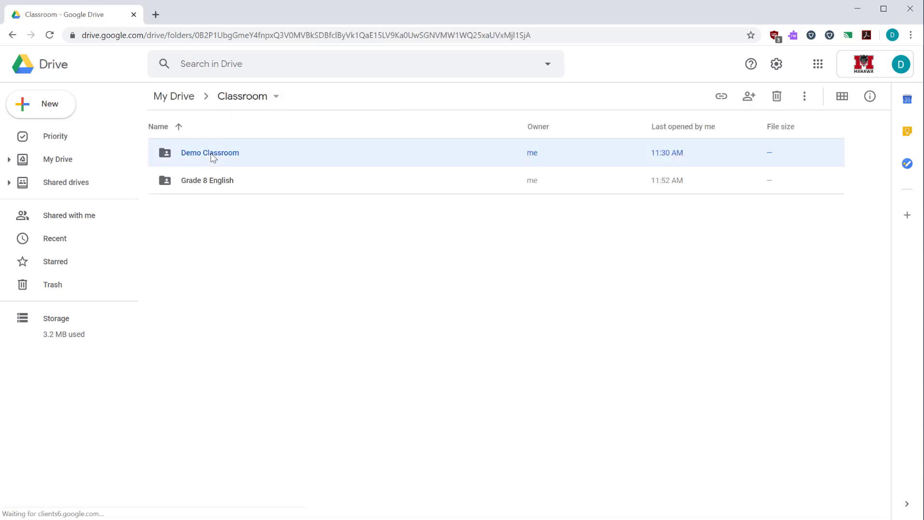
pyautogui.click(169, 98)
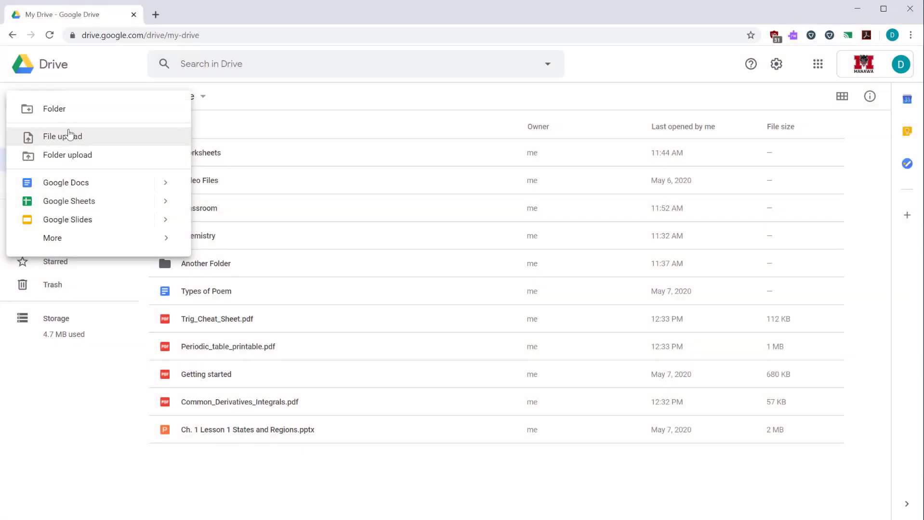
# Upload Algebra_Cheat_Sheet.pdf via File upload, and drag Calculus_Cheat_Sheet_All.pdf in from File Explorer
pyautogui.click(70, 135)
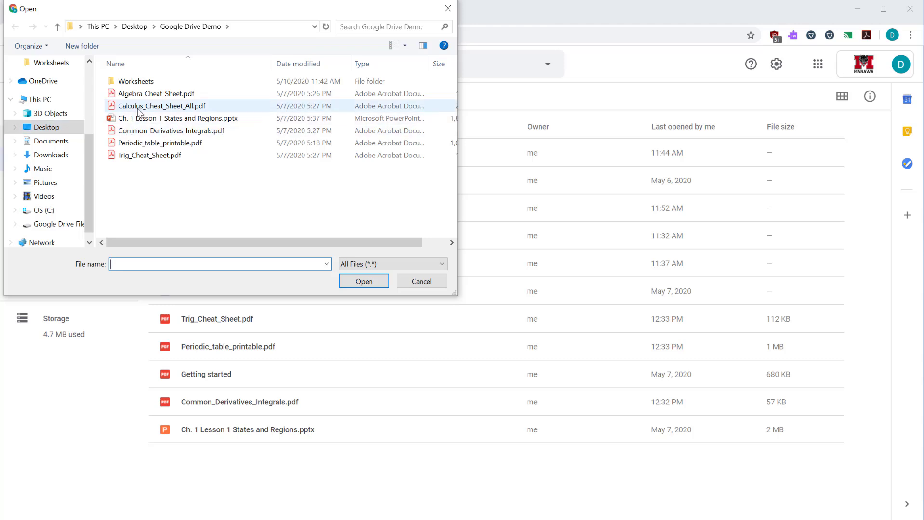
pyautogui.click(136, 95)
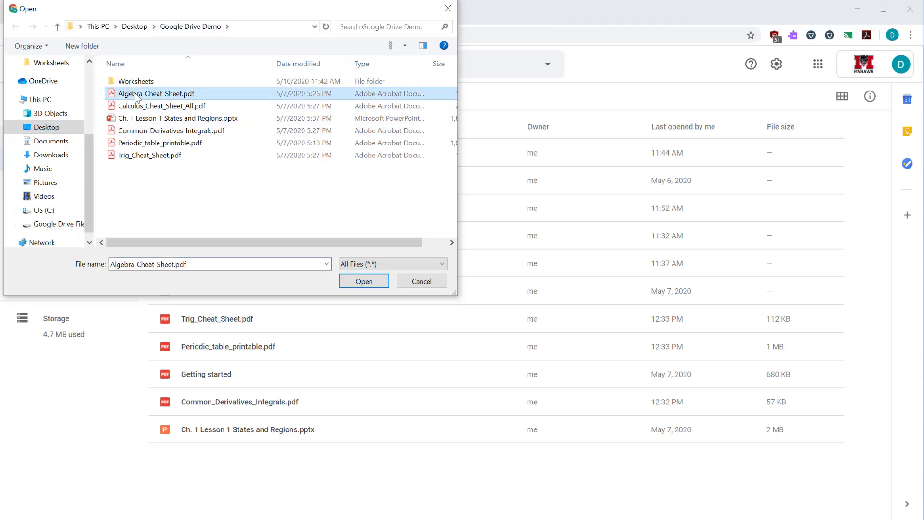
pyautogui.click(371, 284)
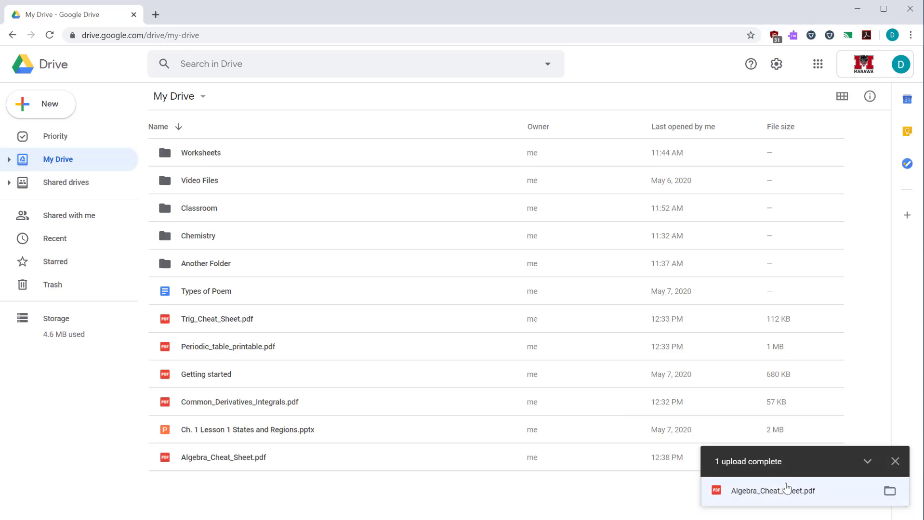
pyautogui.click(895, 462)
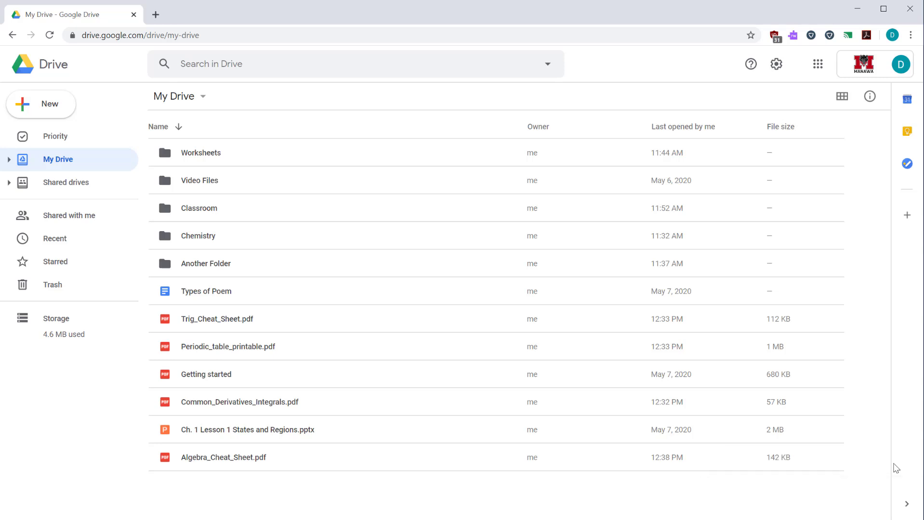
pyautogui.click(207, 462)
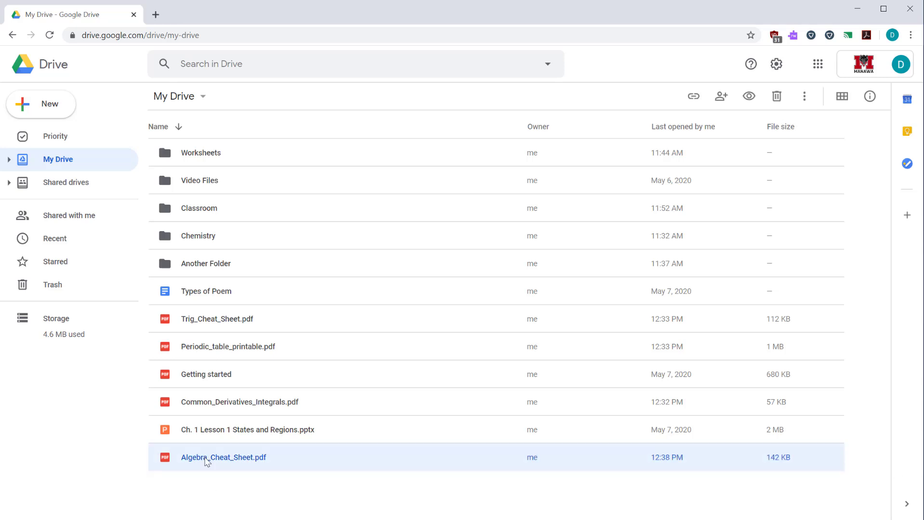
pyautogui.hotkey('alt', 'Tab')
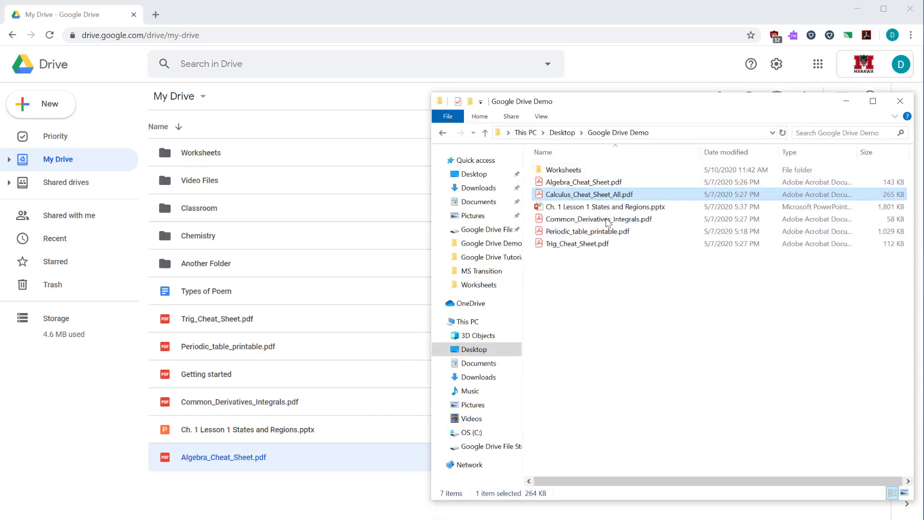
pyautogui.moveTo(562, 195); pyautogui.dragTo(345, 391)
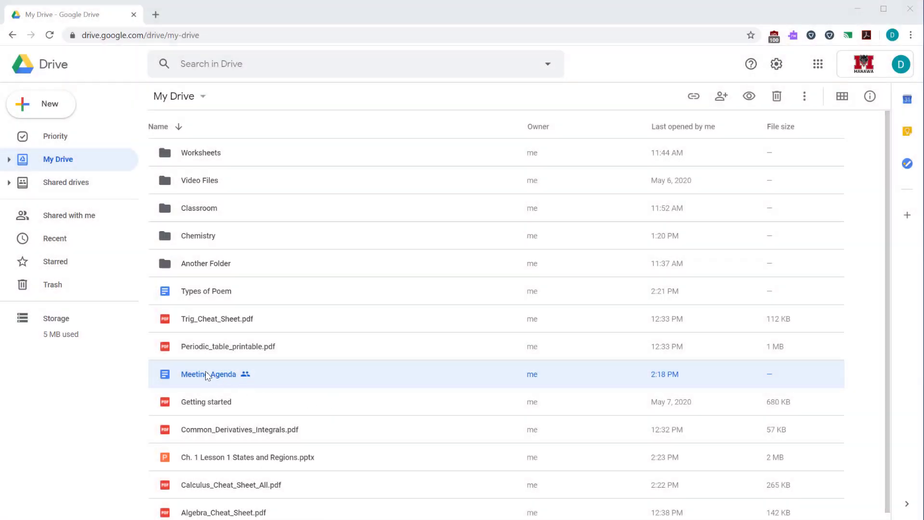
# Drag the Meeting Agenda doc onto the Chemistry folder, then open Chemistry to see it inside
pyautogui.moveTo(208, 379); pyautogui.dragTo(192, 238)
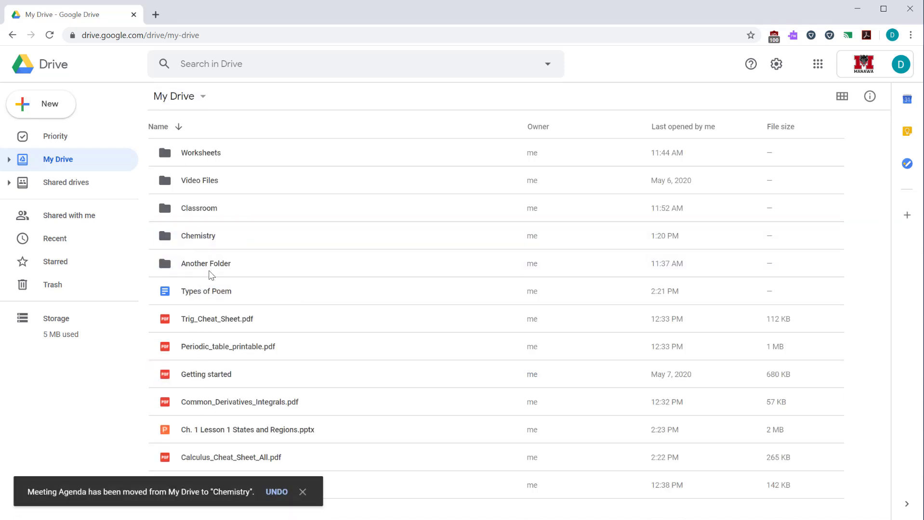
pyautogui.doubleClick(204, 238)
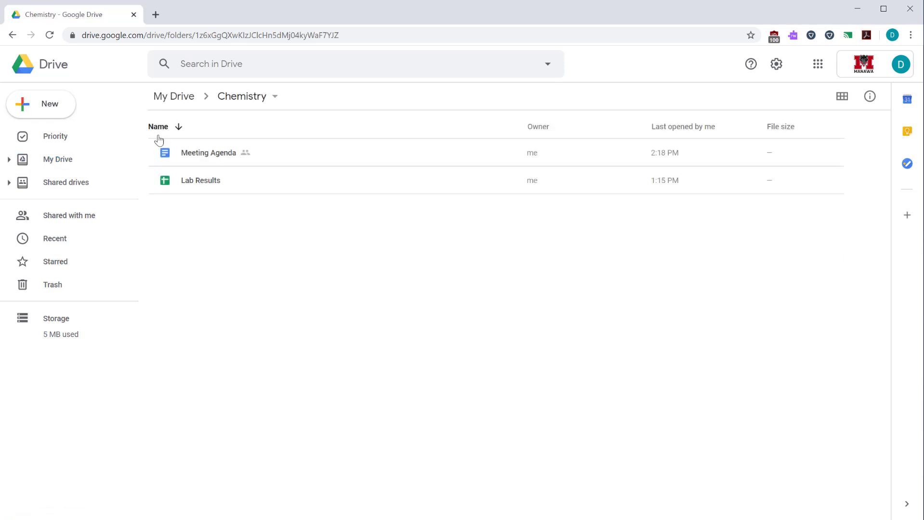
# Move Meeting Agenda back to My Drive, then drag it into Demo Classroom in the sidebar tree
pyautogui.click(222, 158)
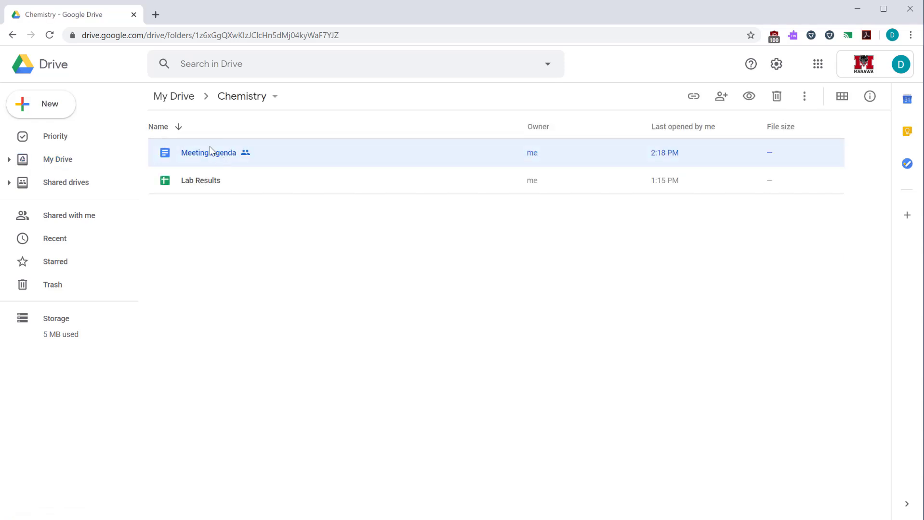
pyautogui.moveTo(210, 150); pyautogui.dragTo(182, 97)
pyautogui.click(183, 96)
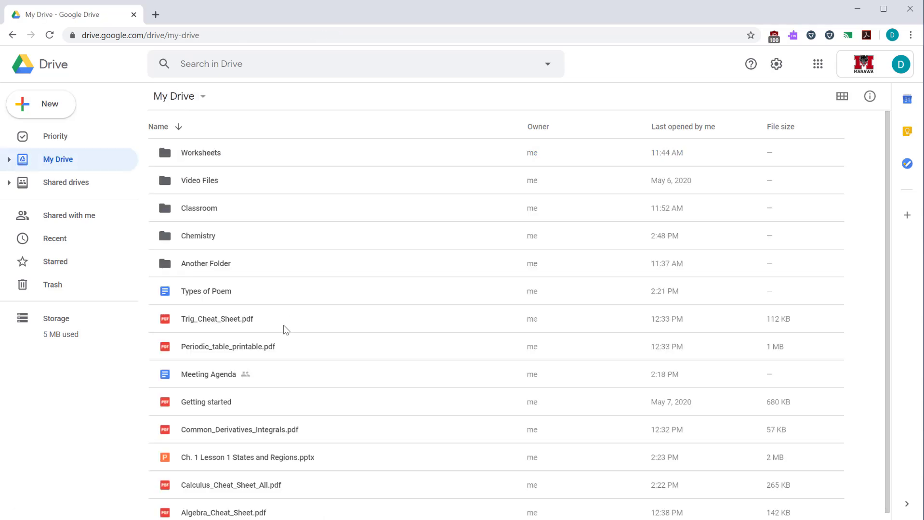
pyautogui.click(10, 160)
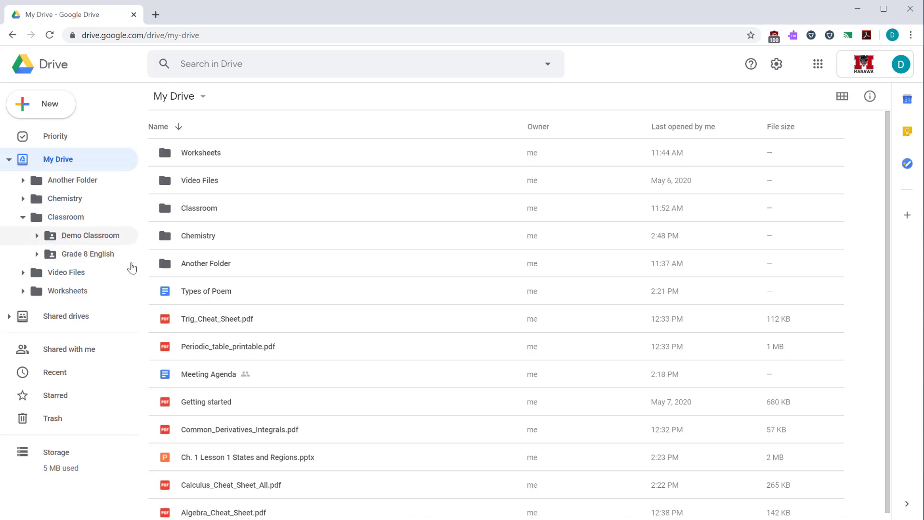
pyautogui.moveTo(221, 375); pyautogui.dragTo(103, 236)
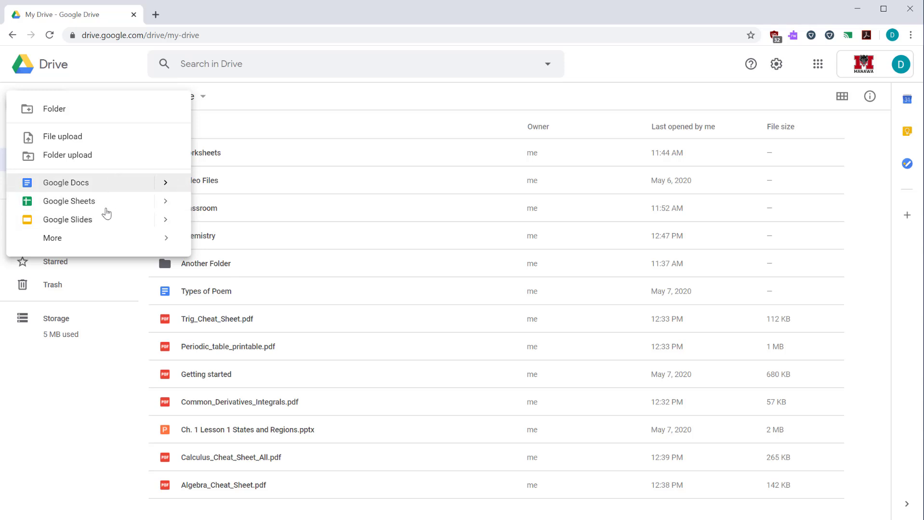
# Look through the New menu's More app types, then reopen New to create a blank Google Doc
pyautogui.click(57, 246)
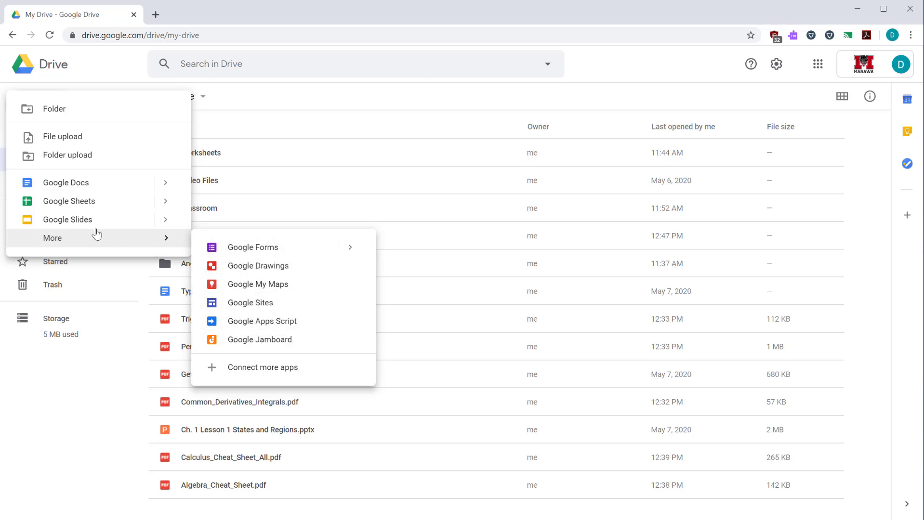
pyautogui.click(92, 406)
pyautogui.click(58, 98)
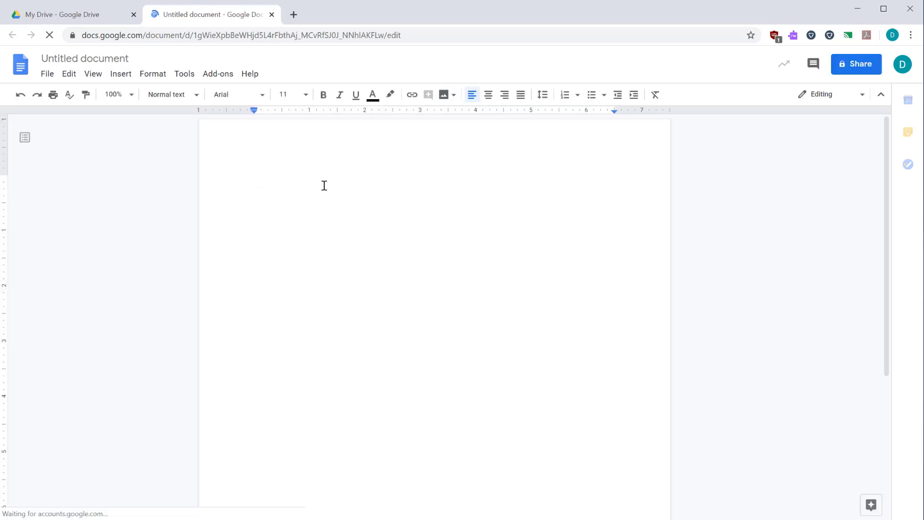
# Rename the untitled document to 'Meeting Agenda'
pyautogui.click(114, 57)
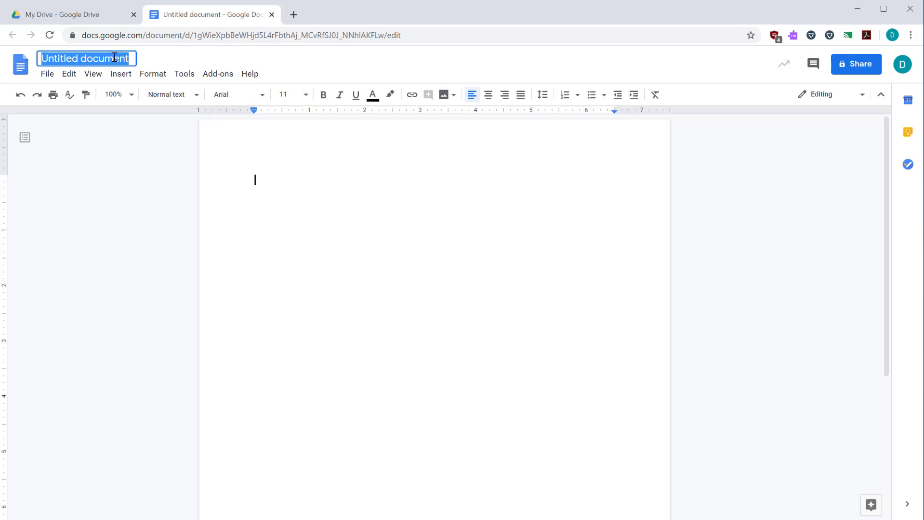
pyautogui.write('Meeting Agenda')
pyautogui.press('Return')
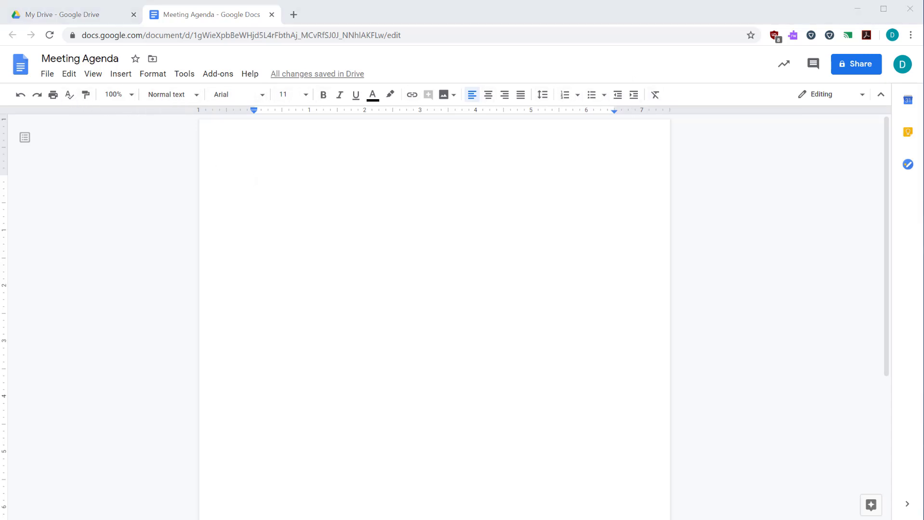
# Paste the agenda text and format the Topic 1–3 lines as a bulleted list
pyautogui.click(362, 174)
pyautogui.write('Meeting Agenda  Topic 1 Topic 2 Topic 3')
pyautogui.moveTo(296, 224); pyautogui.dragTo(251, 203)
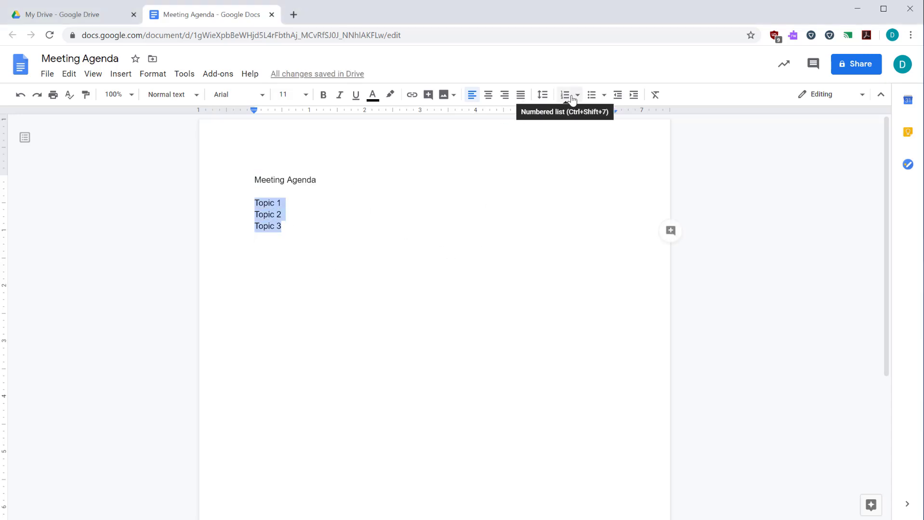
pyautogui.click(592, 95)
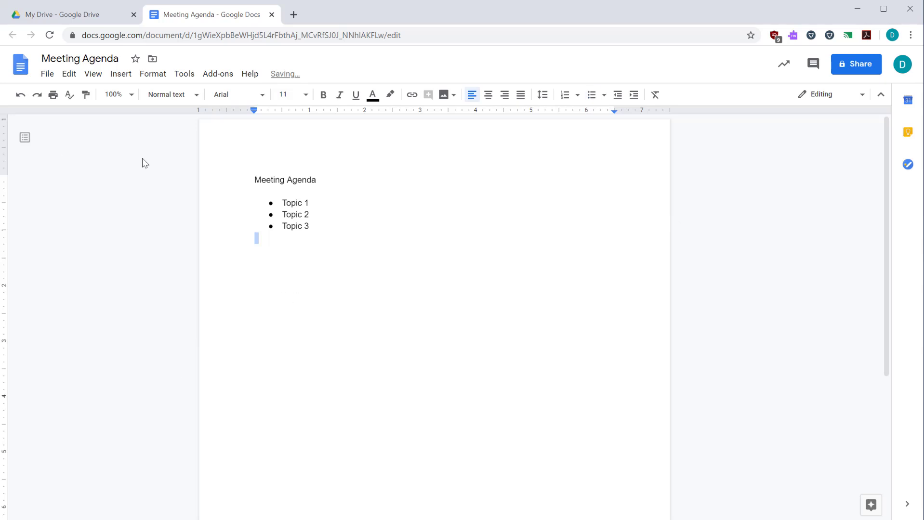
# Apply the Title paragraph style to the Meeting Agenda heading
pyautogui.moveTo(331, 179); pyautogui.dragTo(237, 182)
pyautogui.click(172, 94)
pyautogui.click(191, 153)
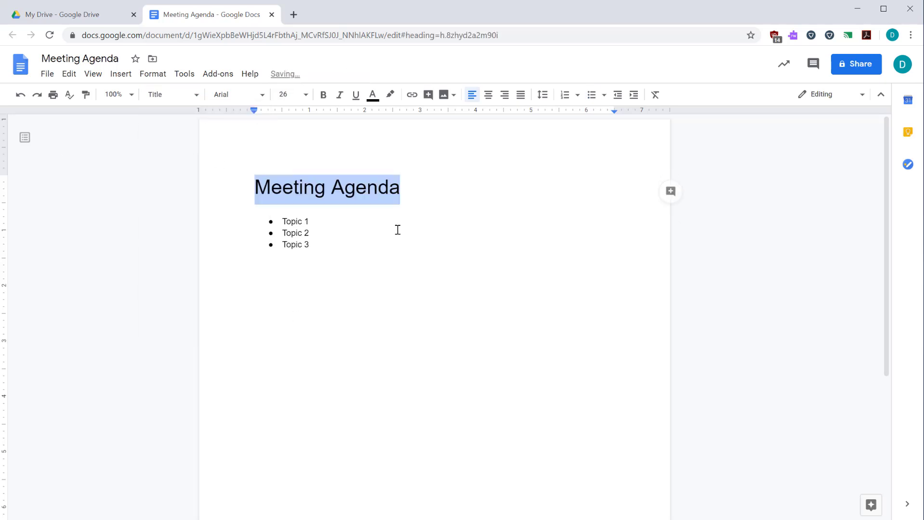
pyautogui.click(422, 276)
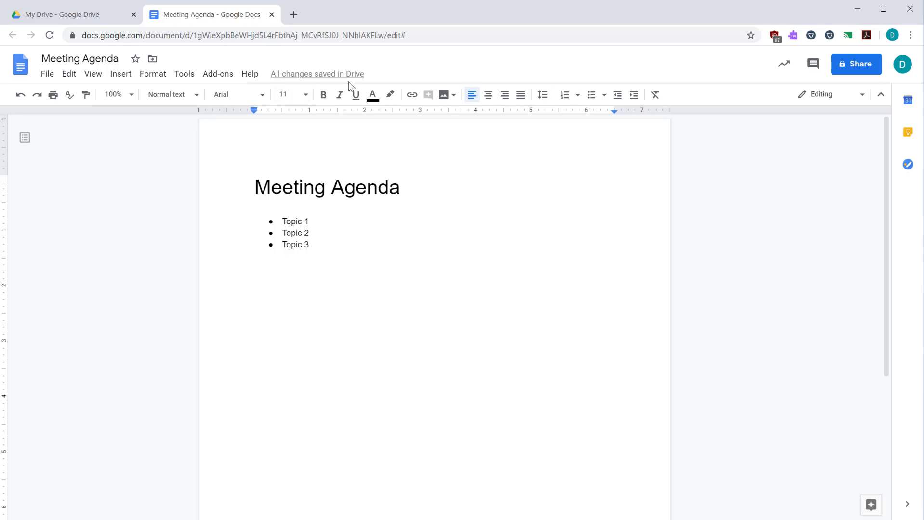
# Close the Meeting Agenda doc, open the empty Chemistry folder, and bring up its New menu
pyautogui.click(272, 15)
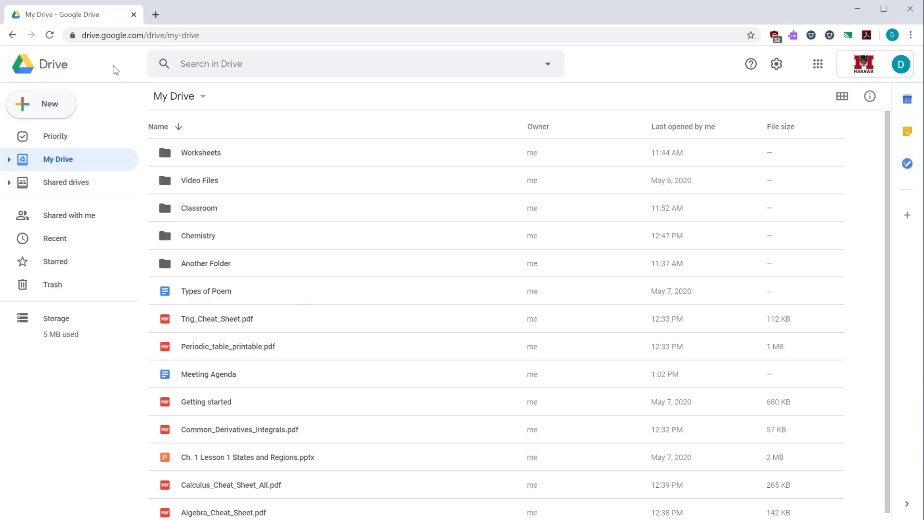
pyautogui.click(393, 371)
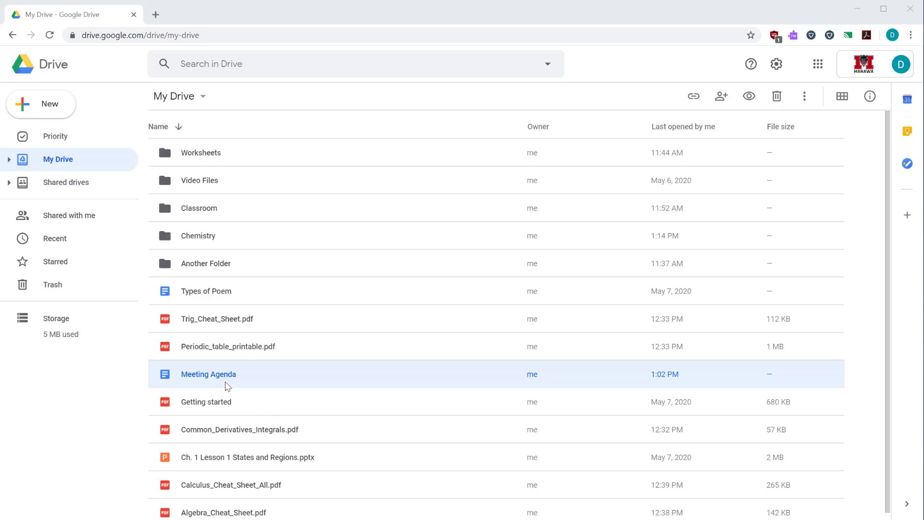
pyautogui.doubleClick(197, 239)
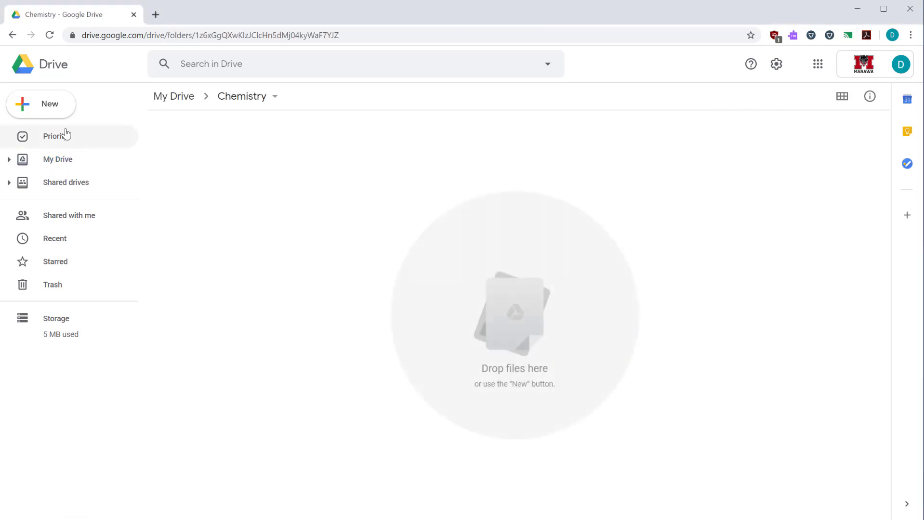
pyautogui.click(52, 115)
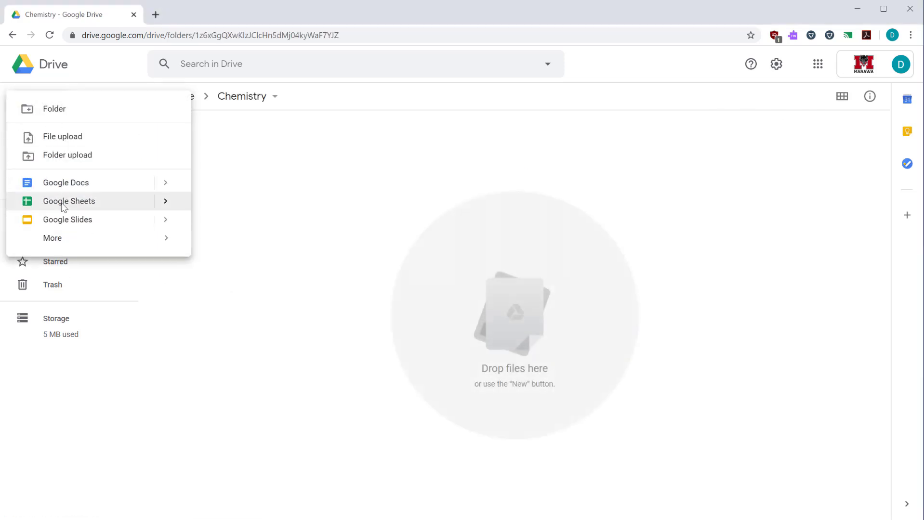
# Create a Google Sheets spreadsheet titled 'Lab Results' in Chemistry, then close its tab
pyautogui.click(62, 203)
pyautogui.click(133, 59)
pyautogui.write('Lab')
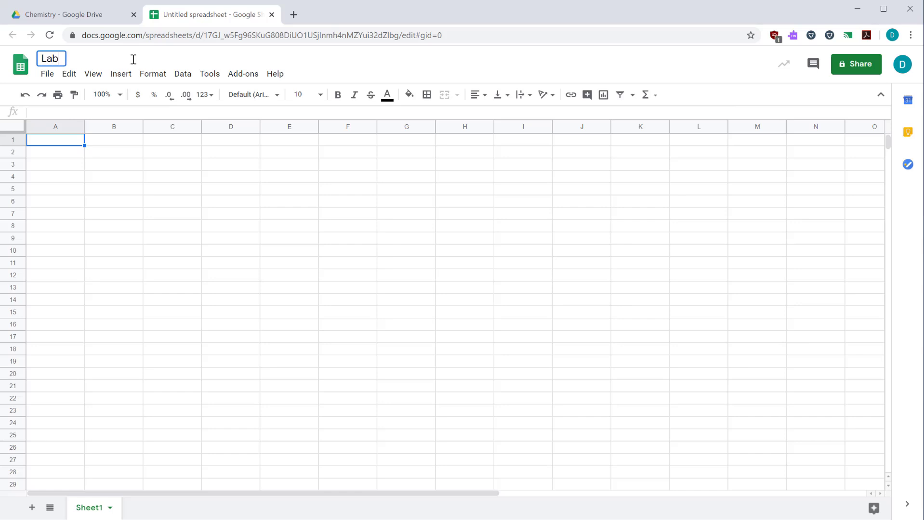
pyautogui.write(' Results')
pyautogui.press('Return')
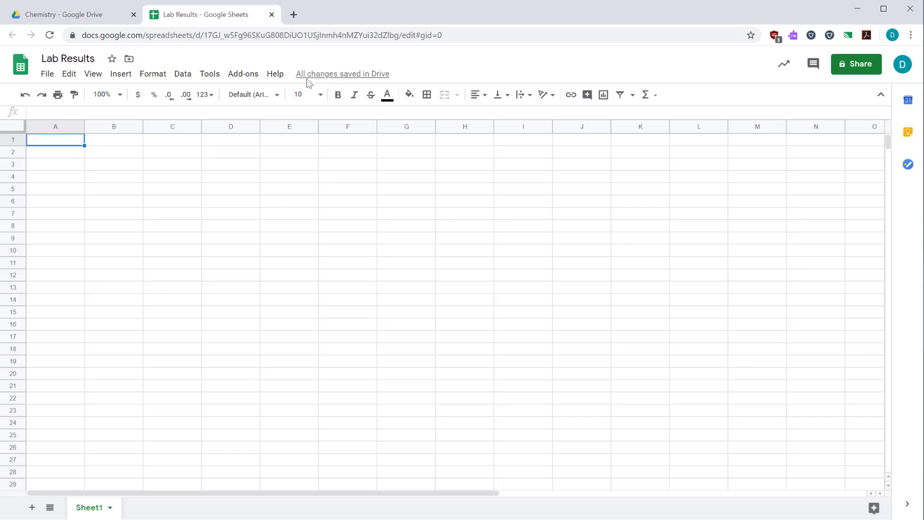
pyautogui.hotkey('ctrl', 'w')
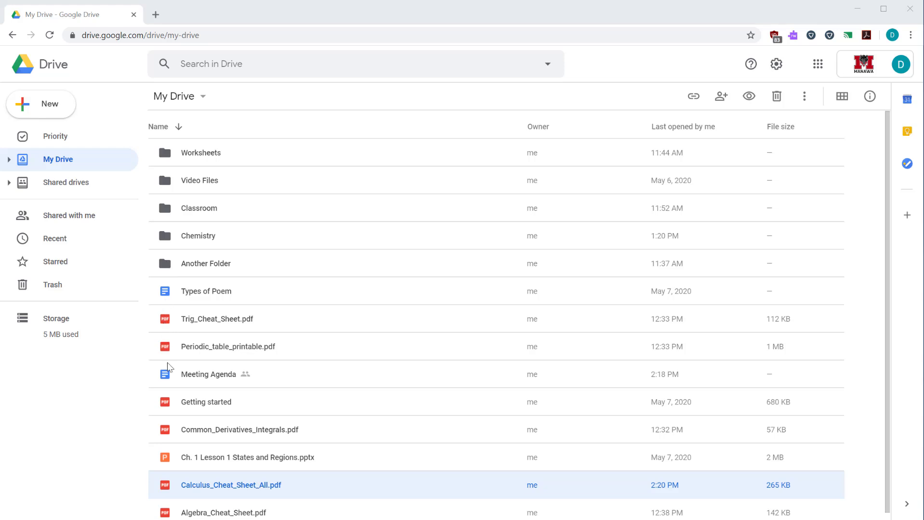
# Close the Types of Poem document and select Calculus_Cheat_Sheet_All.pdf in My Drive
pyautogui.click(170, 461)
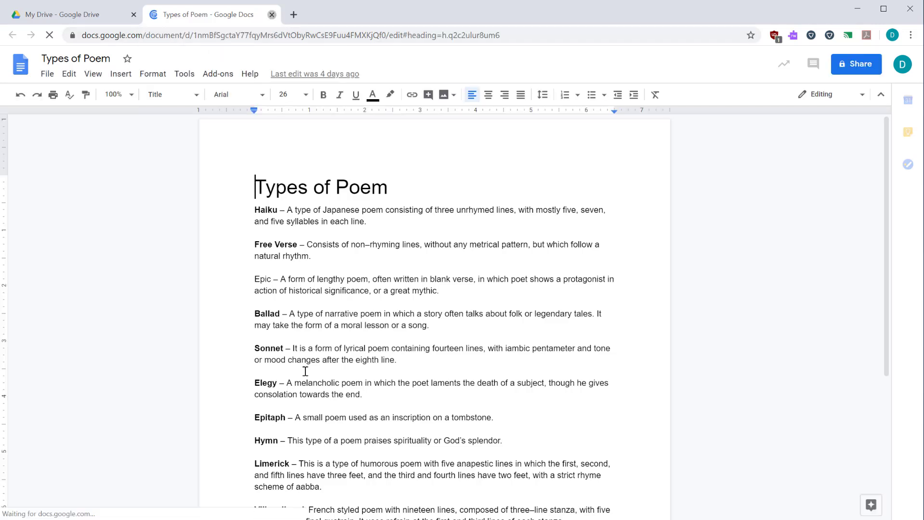
pyautogui.hotkey('ctrl', 'w')
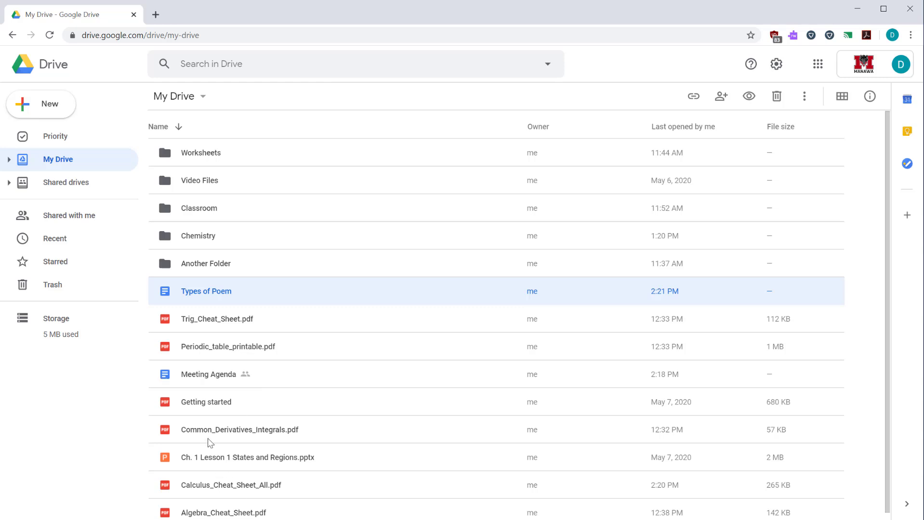
pyautogui.click(230, 485)
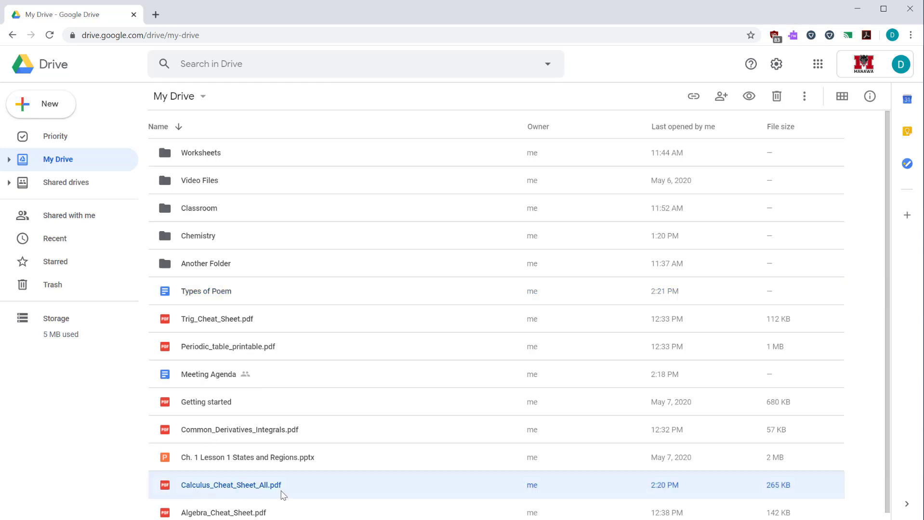
# Preview Calculus_Cheat_Sheet_All.pdf and zoom in two steps on its first page
pyautogui.doubleClick(214, 485)
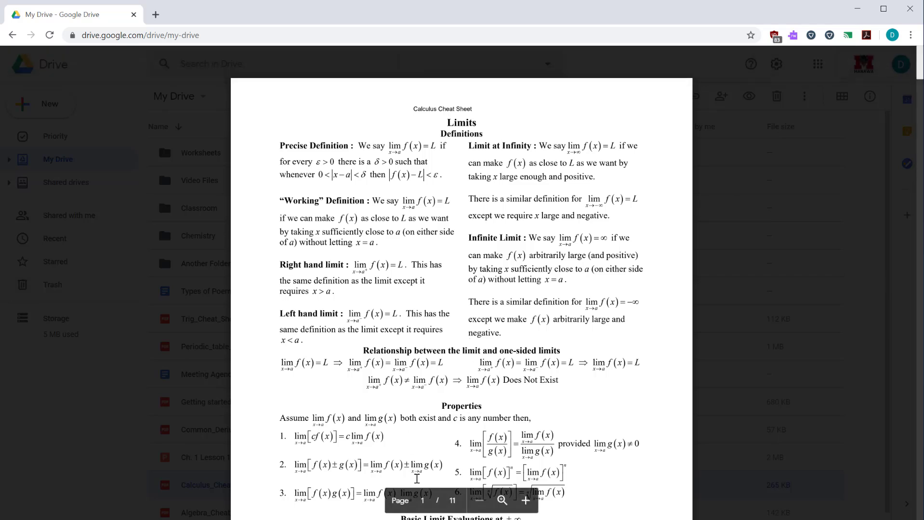
pyautogui.click(528, 506)
pyautogui.click(525, 501)
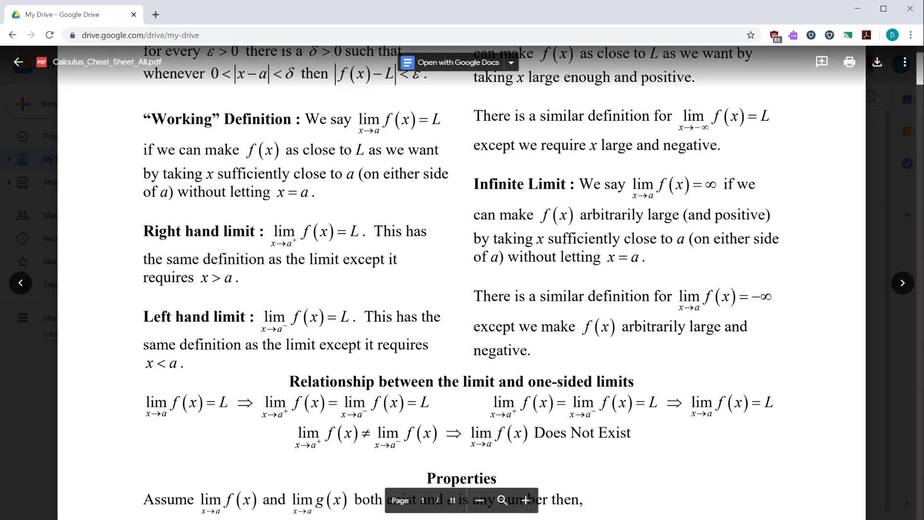
pyautogui.moveTo(921, 70); pyautogui.dragTo(921, 62)
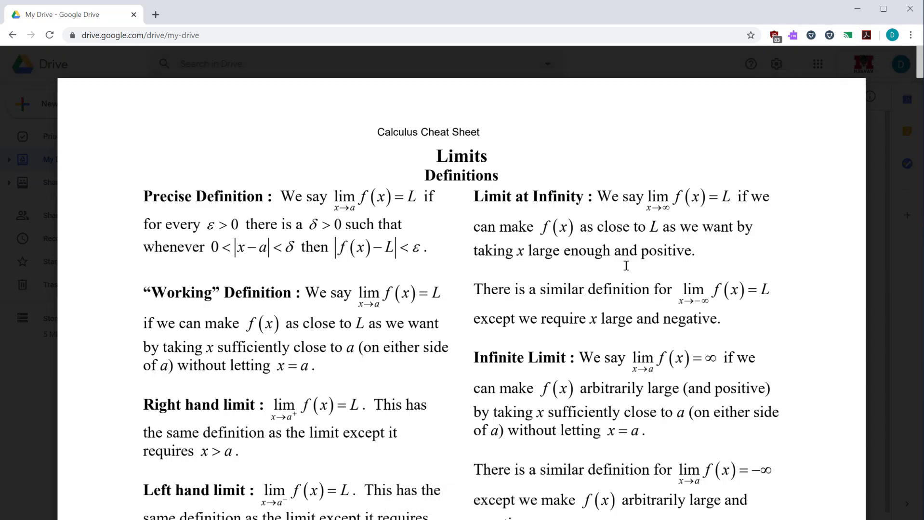
pyautogui.moveTo(790, 243)
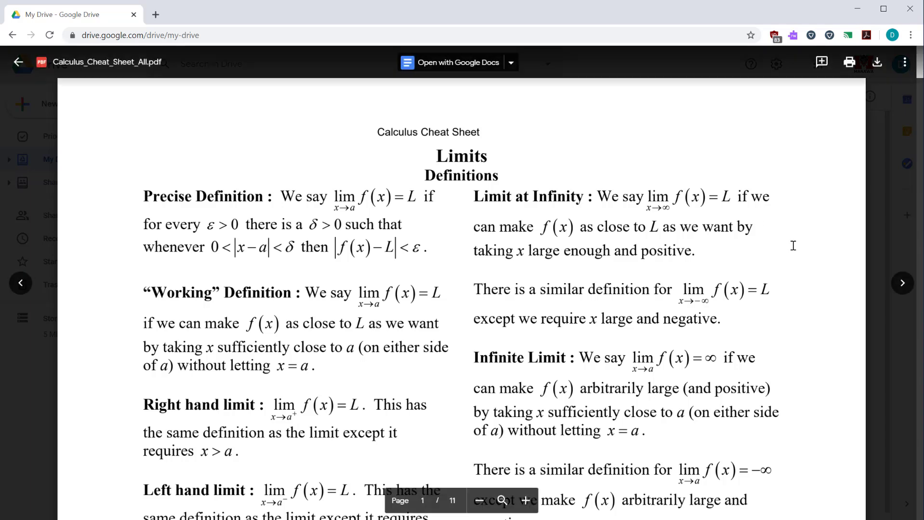
# Open the calculus PDF in its own browser tab and close the preview in My Drive
pyautogui.click(905, 68)
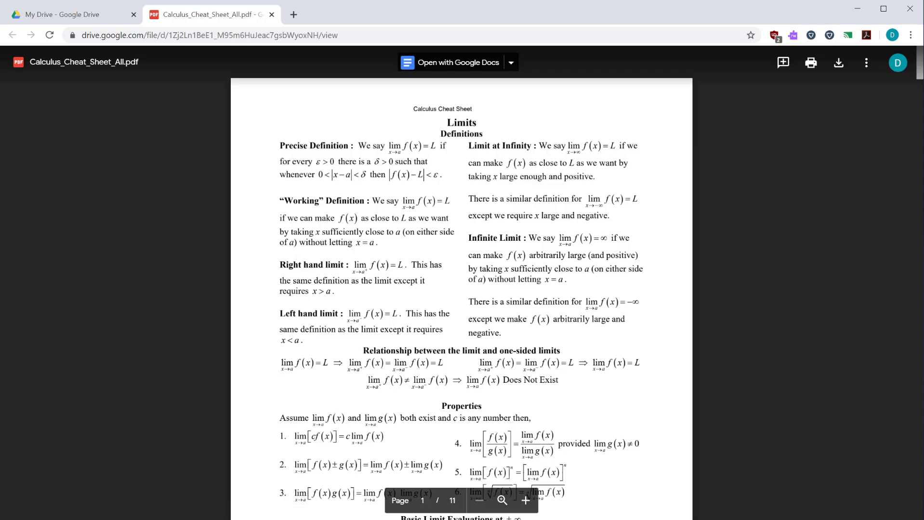
pyautogui.click(84, 22)
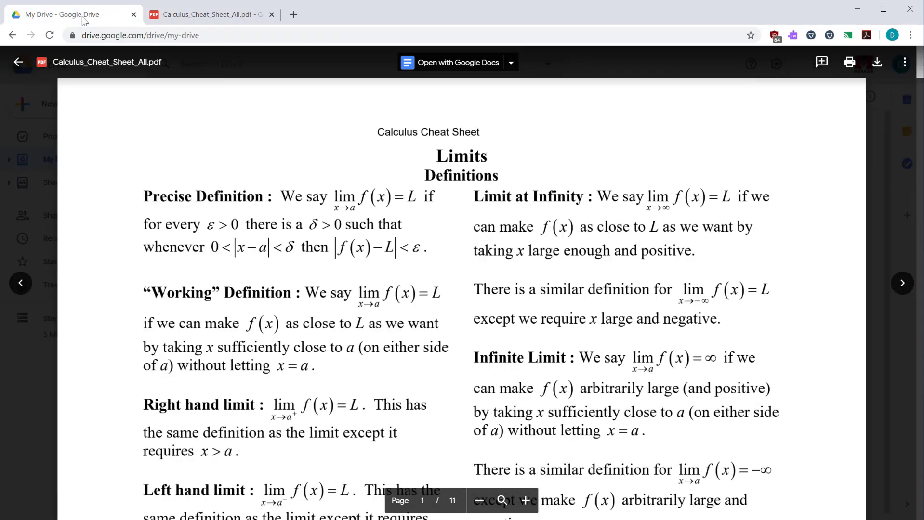
pyautogui.click(16, 64)
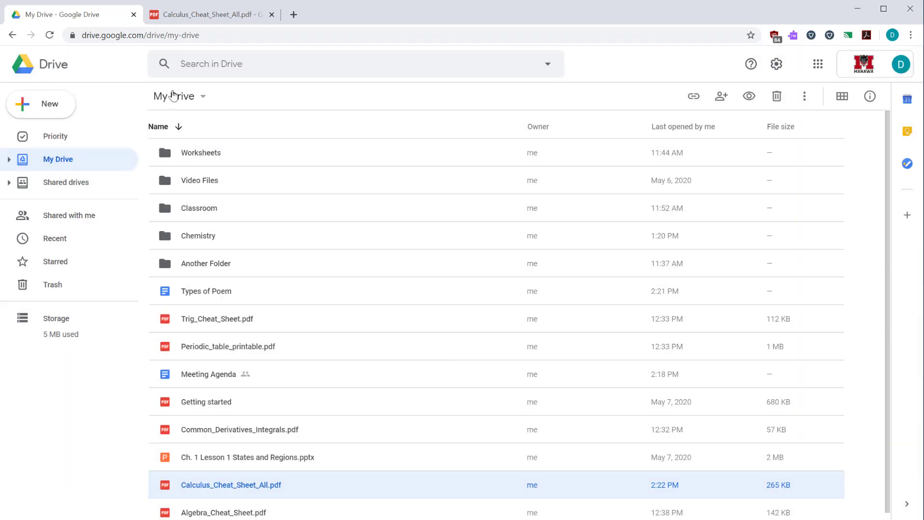
pyautogui.click(203, 12)
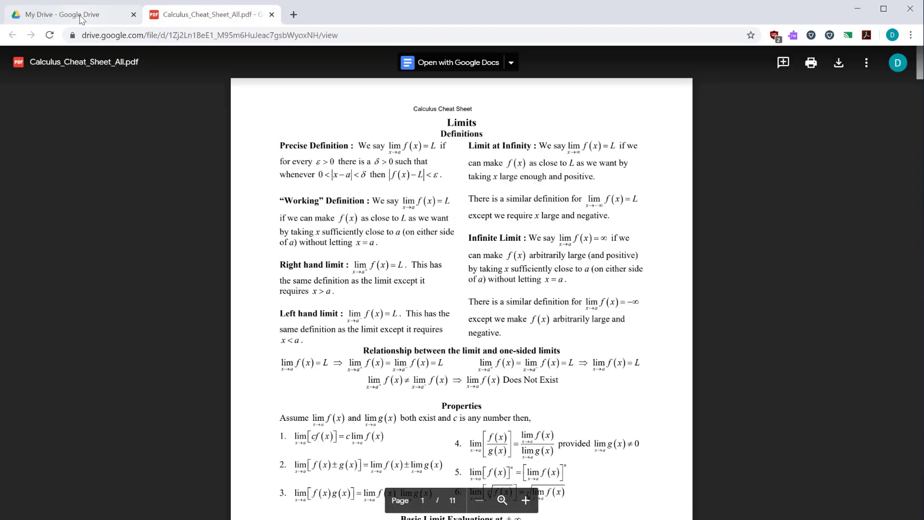
pyautogui.click(139, 22)
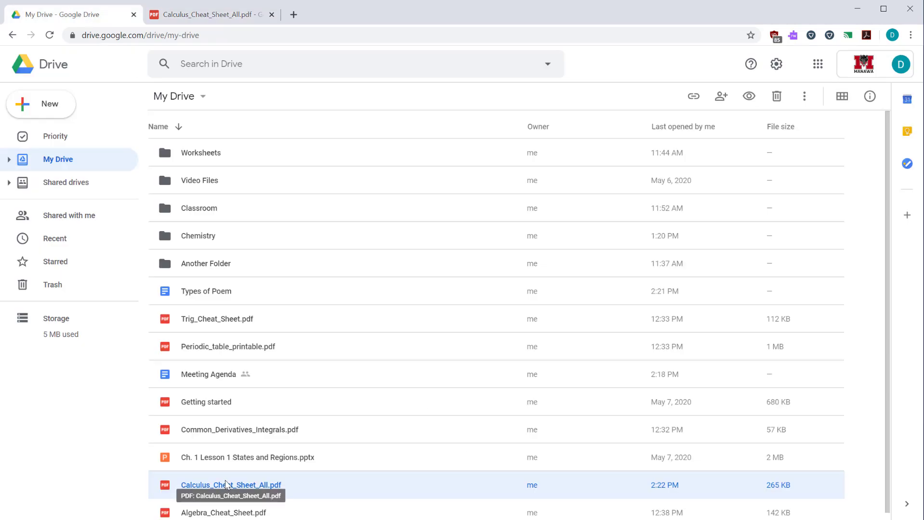
# Open Ch. 1 Lesson 1 States and Regions.pptx with Google Slides
pyautogui.click(259, 464)
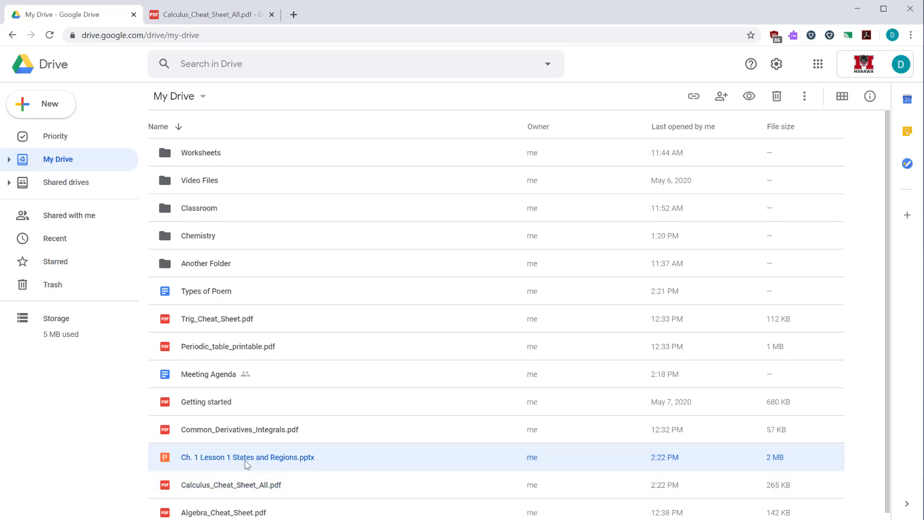
pyautogui.doubleClick(247, 458)
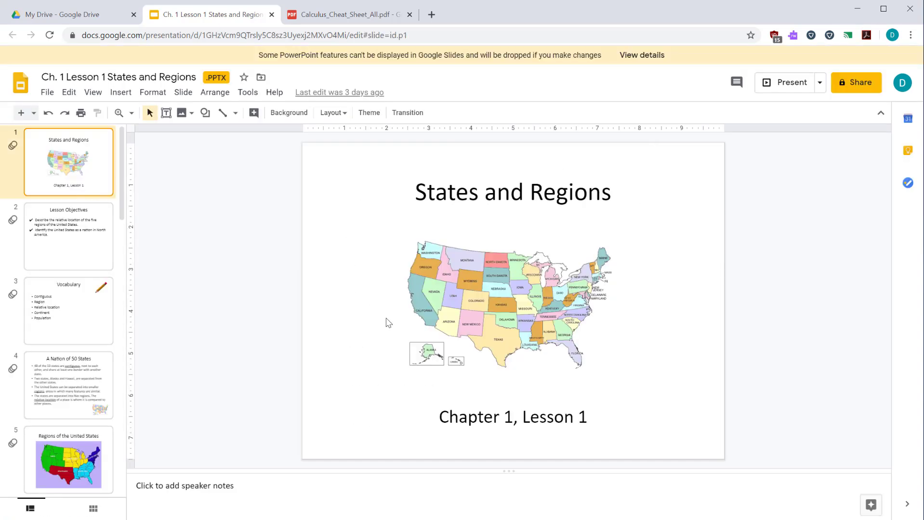
# View slides 2 through 11, from Lesson Objectives to the Mississippi River slide
pyautogui.click(45, 246)
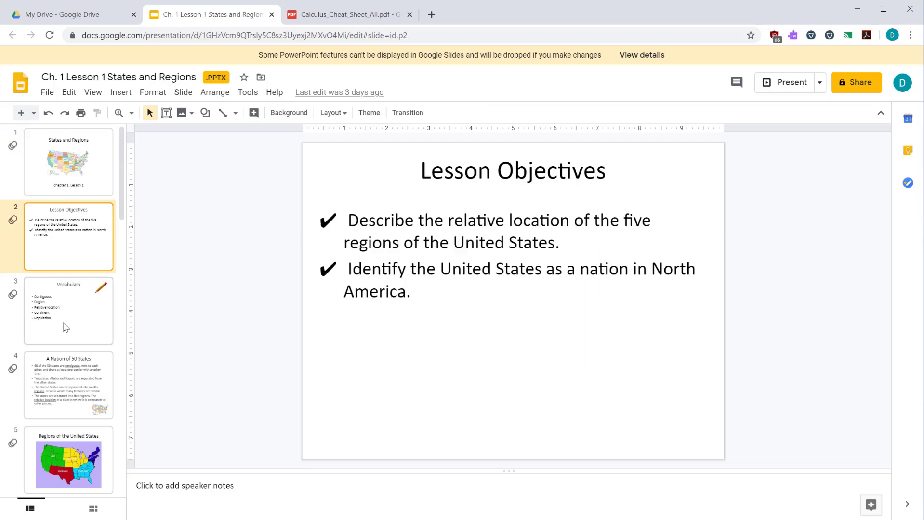
pyautogui.click(66, 336)
pyautogui.click(75, 386)
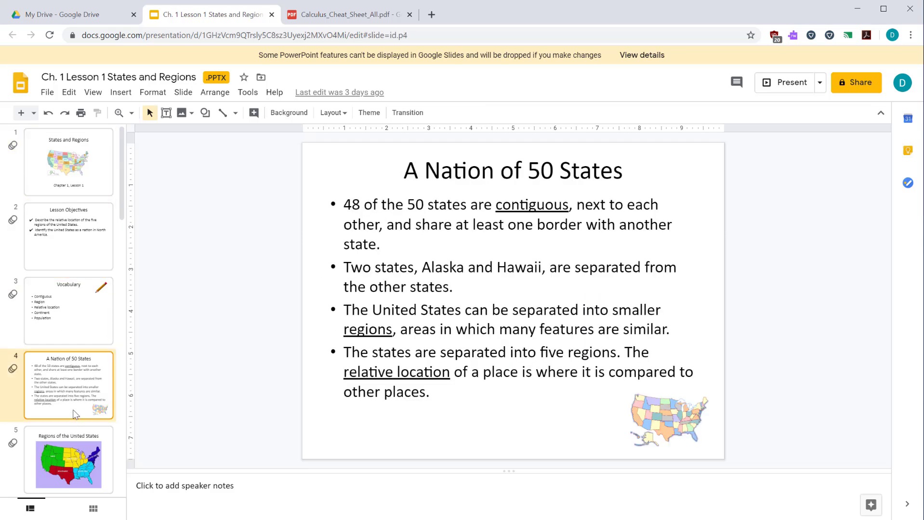
pyautogui.click(79, 447)
pyautogui.scroll(-2, 78, 448)
pyautogui.click(77, 427)
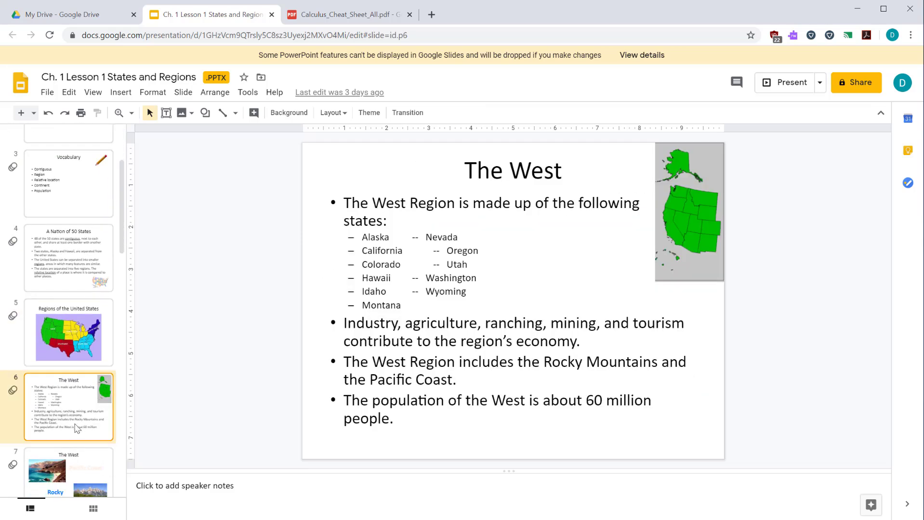
pyautogui.click(81, 472)
pyautogui.scroll(-3, 71, 446)
pyautogui.click(77, 415)
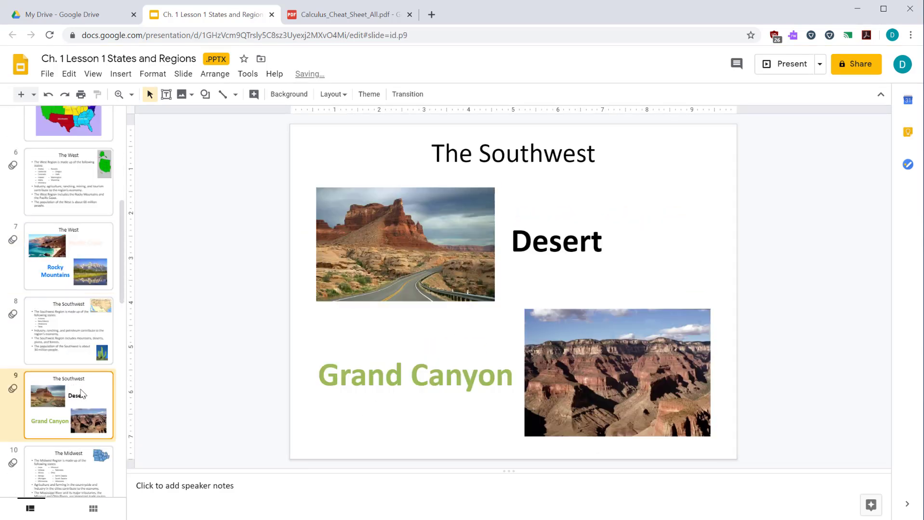
pyautogui.click(88, 470)
pyautogui.scroll(-3, 88, 436)
pyautogui.click(84, 432)
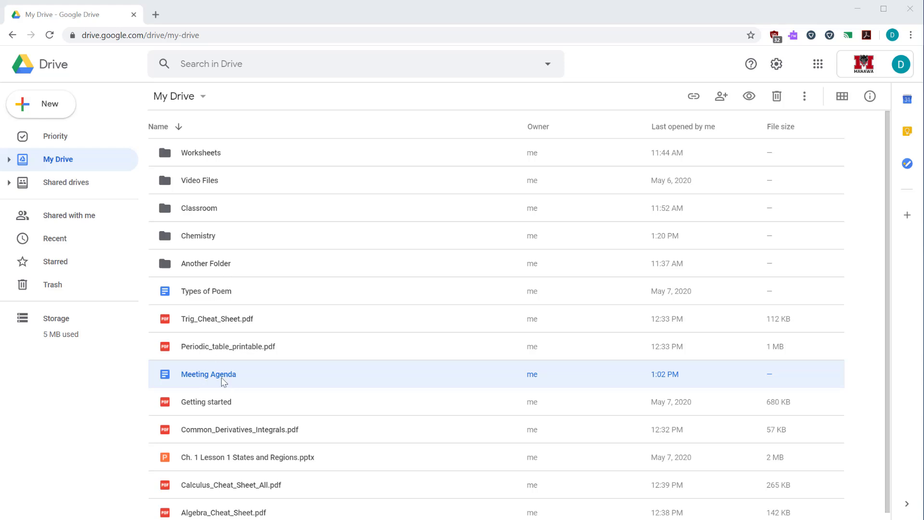
# Open the Share dialog for the Meeting Agenda document from its right-click menu
pyautogui.rightClick(191, 376)
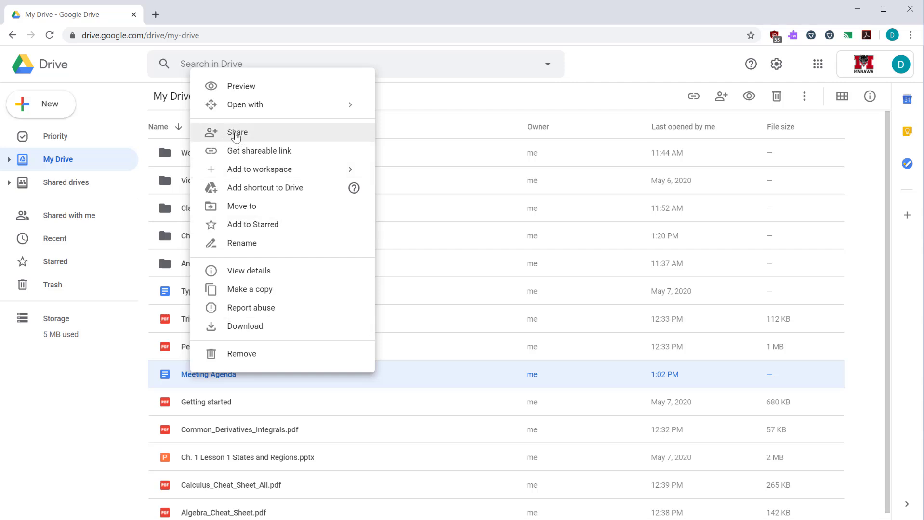
pyautogui.click(235, 135)
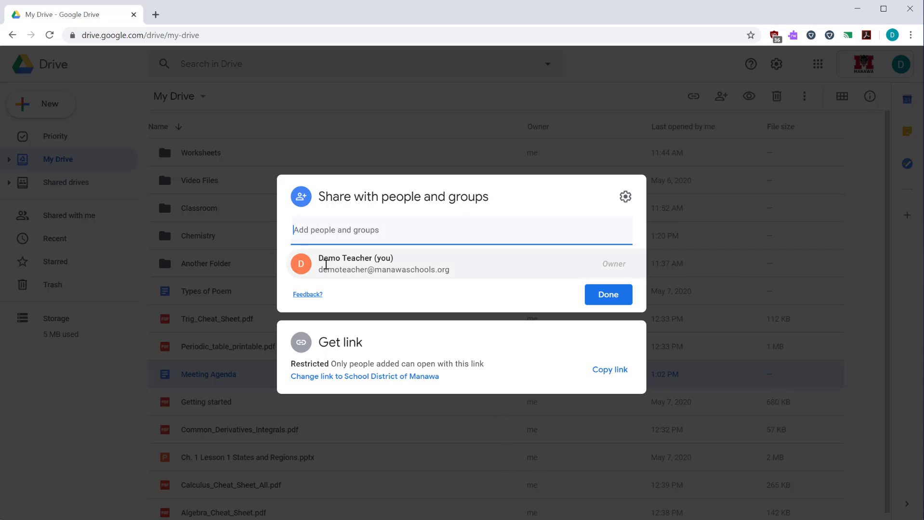
# Search contacts by name and add the suggested school contact as a recipient
pyautogui.moveTo(325, 268)
pyautogui.click(404, 231)
pyautogui.press('Escape')
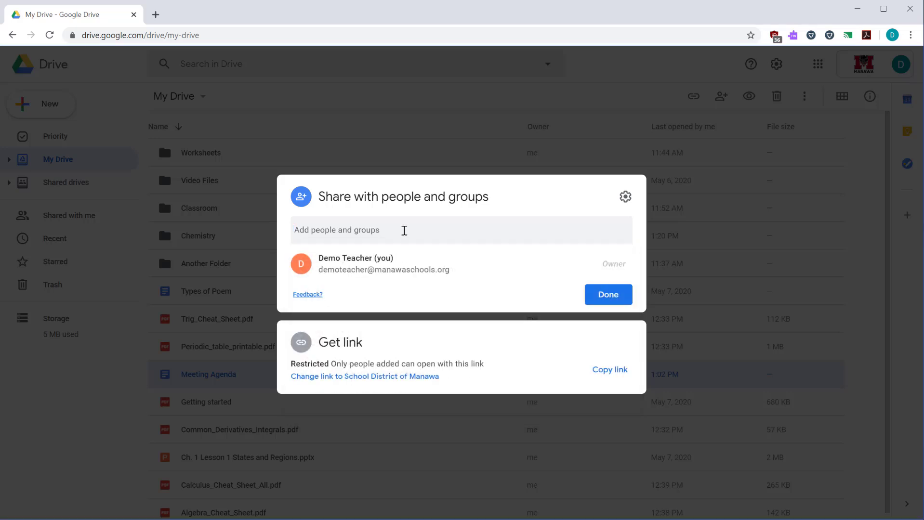
pyautogui.click(404, 231)
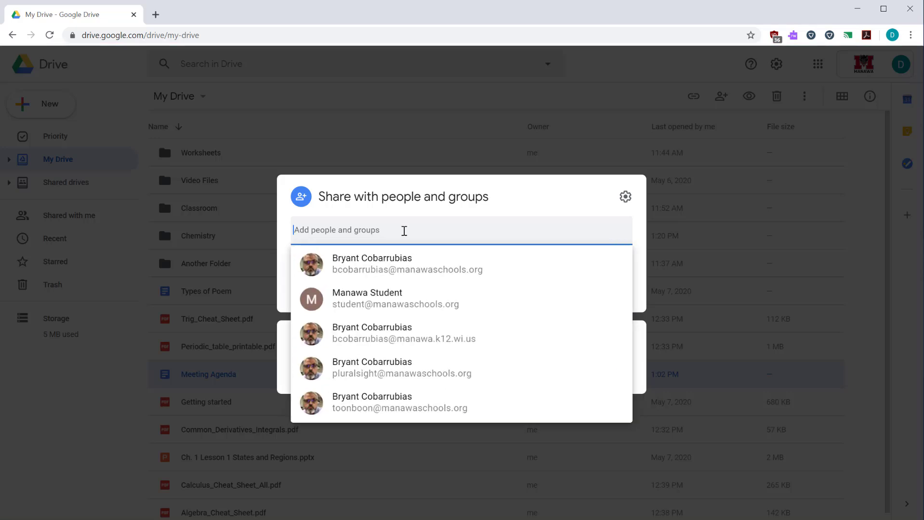
pyautogui.write('Bryant')
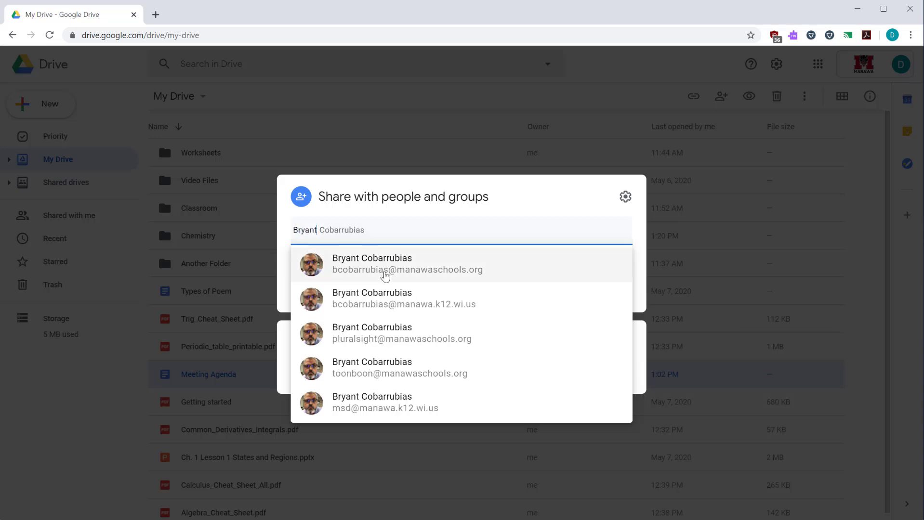
pyautogui.click(398, 270)
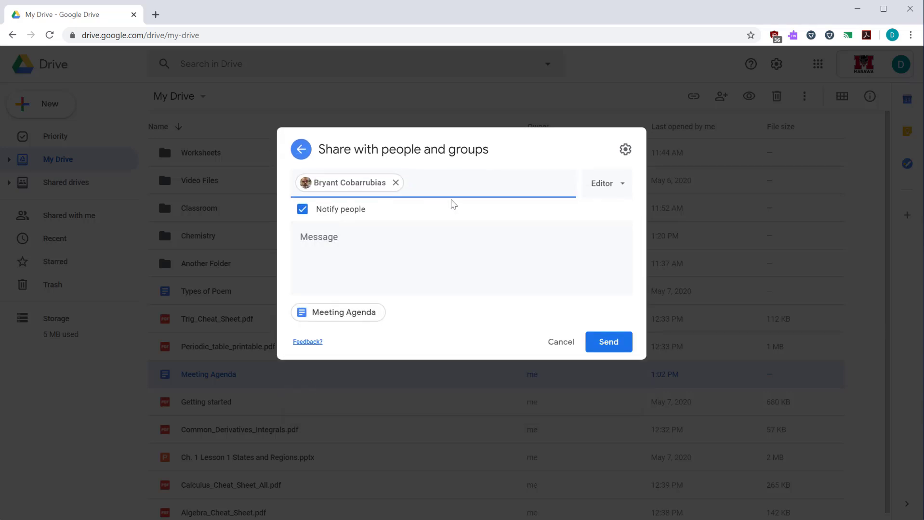
# Add the outside Gmail address as a second recipient
pyautogui.click(477, 181)
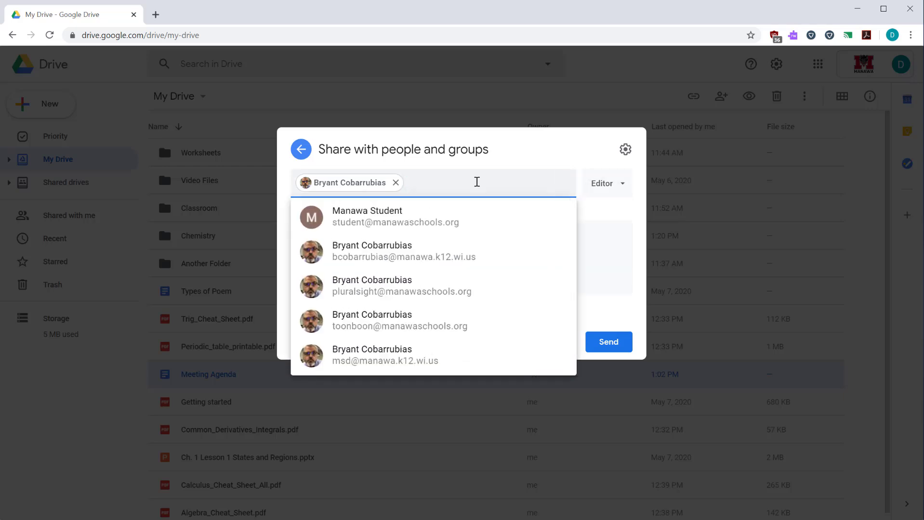
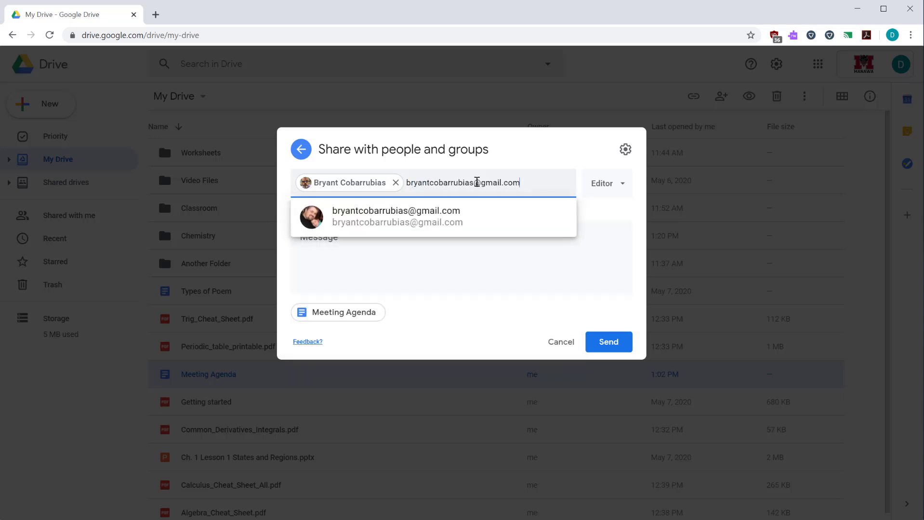
pyautogui.click(384, 216)
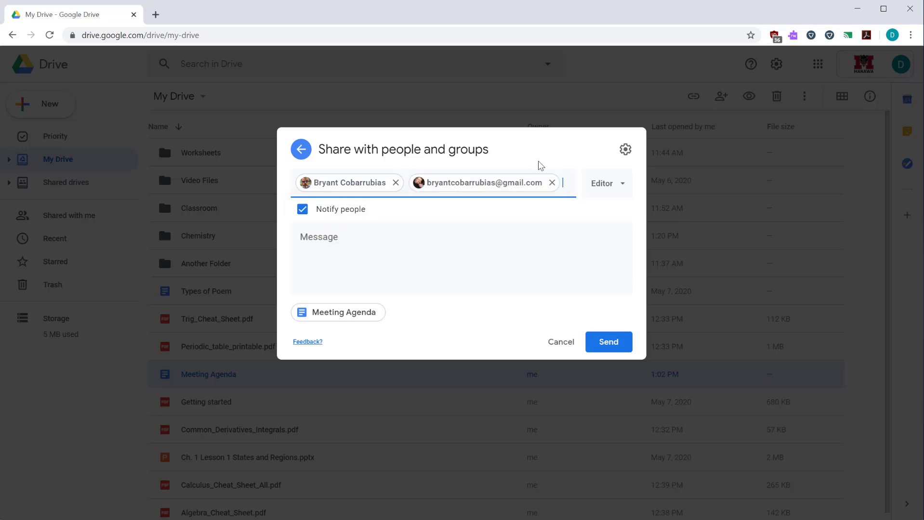
# Keep Editor access and write the note 'Here is the meeting agenda for today.'
pyautogui.click(620, 196)
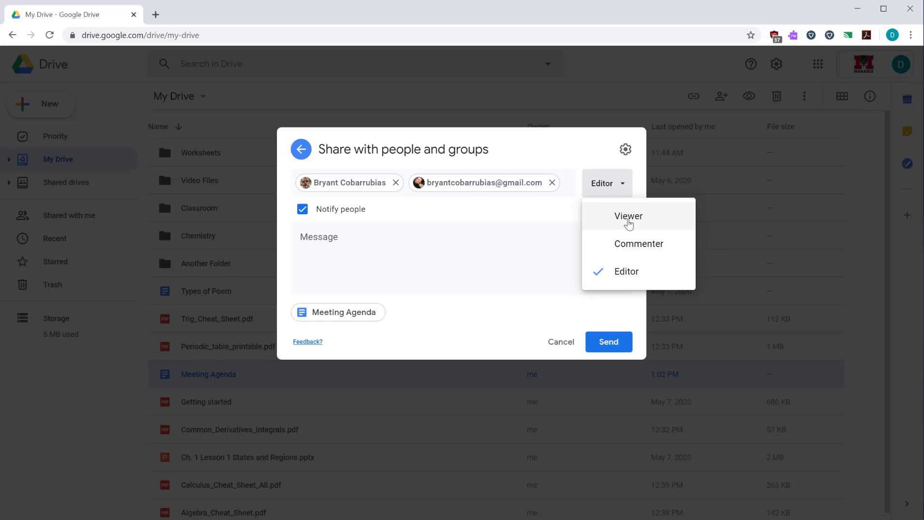
pyautogui.click(479, 209)
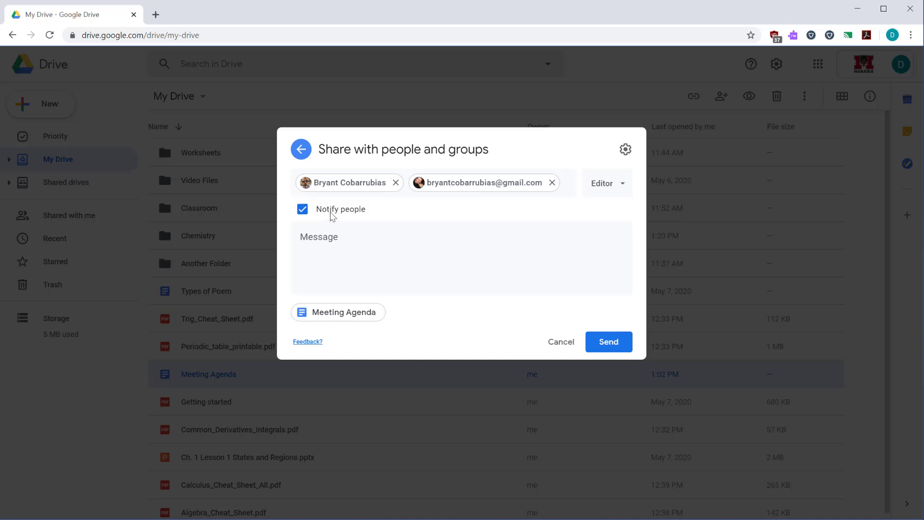
pyautogui.click(336, 243)
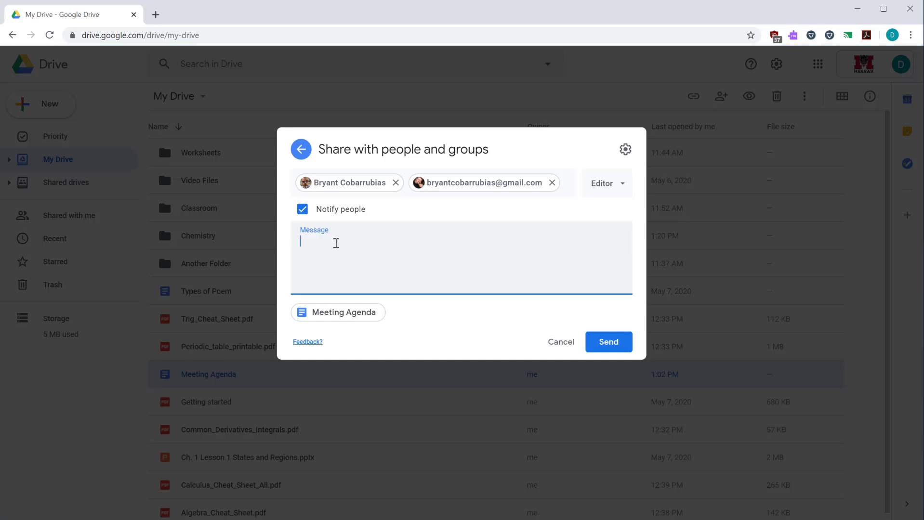
pyautogui.write('Here is the meeting agenda for today.')
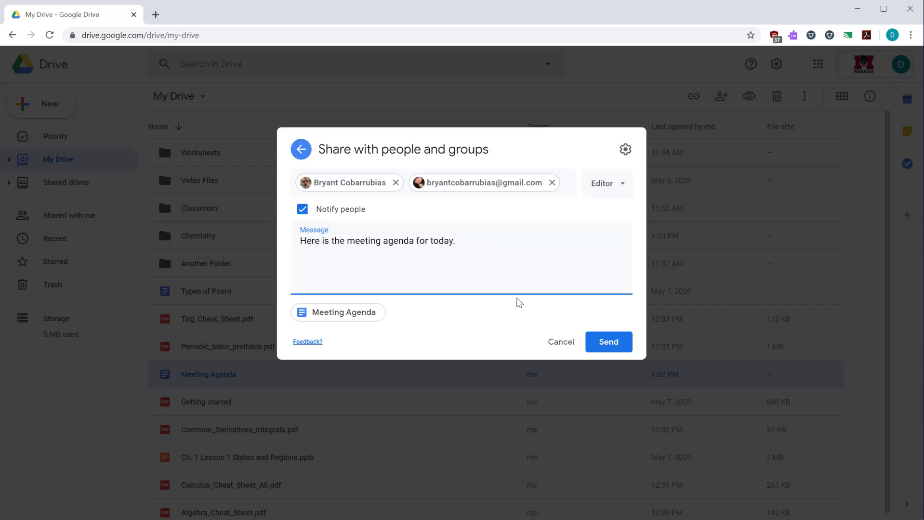
# Review the sharing permission settings, then send the Meeting Agenda invitation to both editors
pyautogui.click(625, 149)
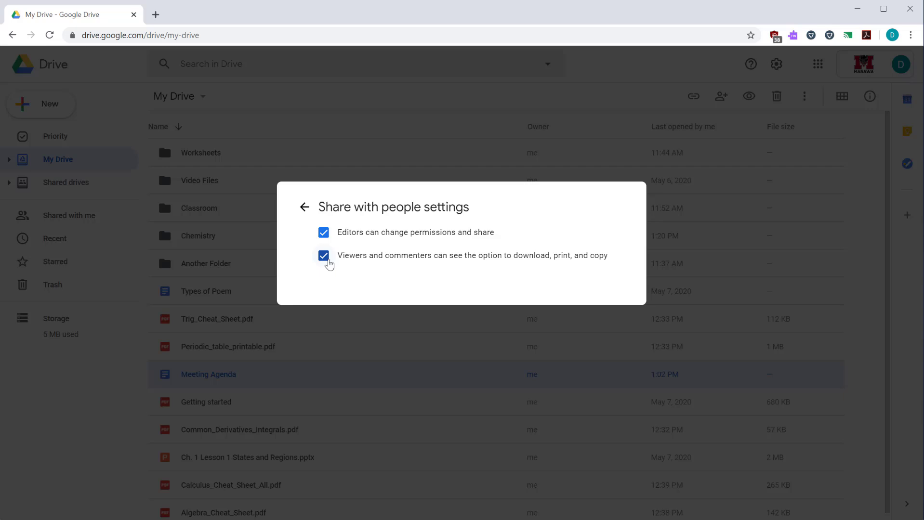
pyautogui.press('Escape')
pyautogui.click(601, 343)
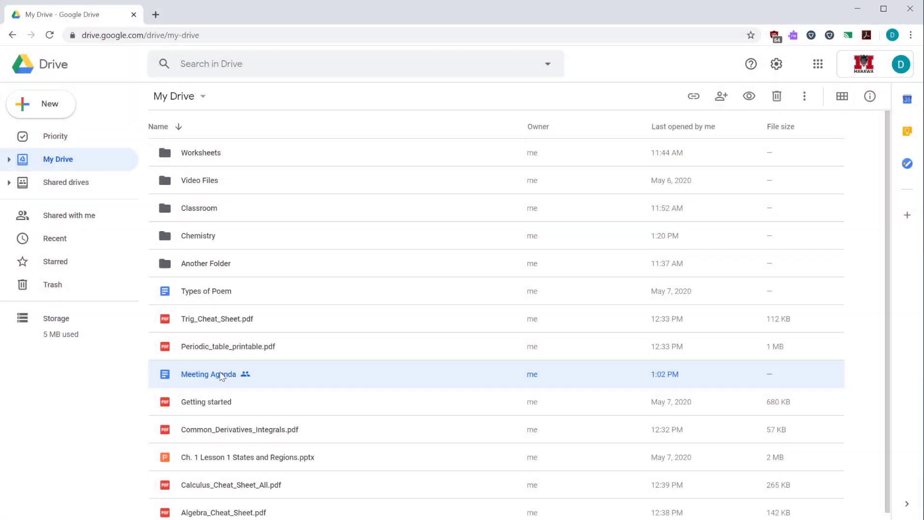
# Open sharing for Meeting Agenda and set general access to 'Anyone with the link'
pyautogui.rightClick(221, 376)
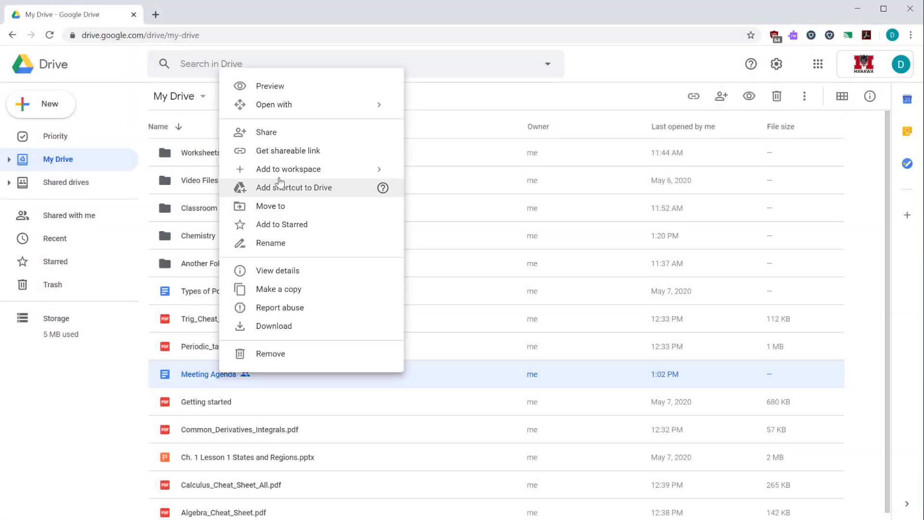
pyautogui.click(259, 138)
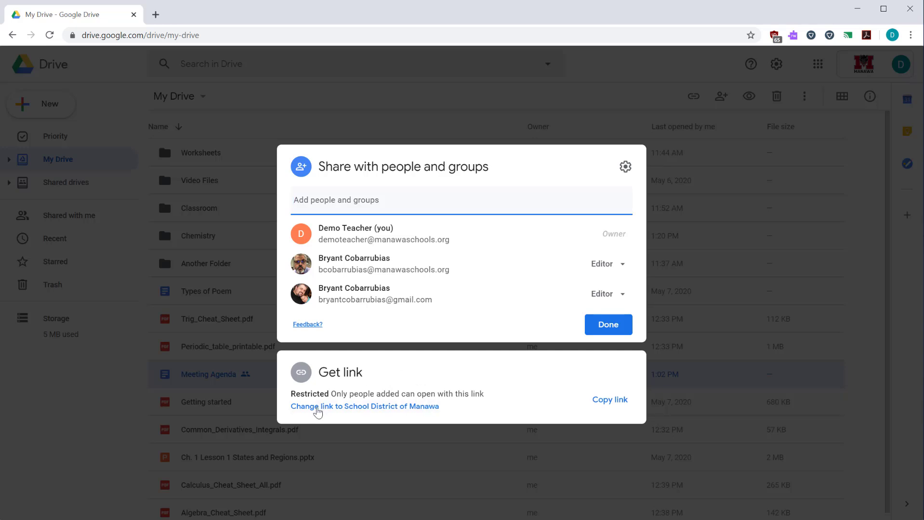
pyautogui.click(317, 407)
pyautogui.click(489, 311)
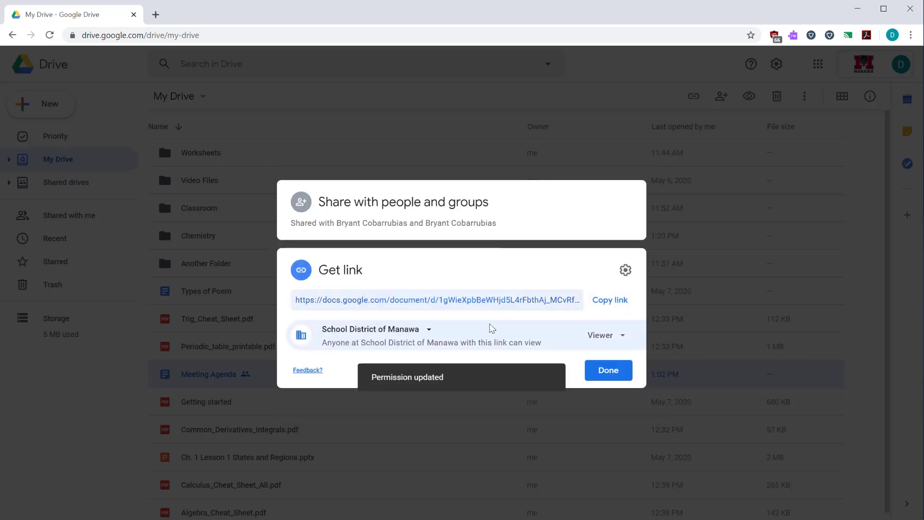
pyautogui.click(429, 330)
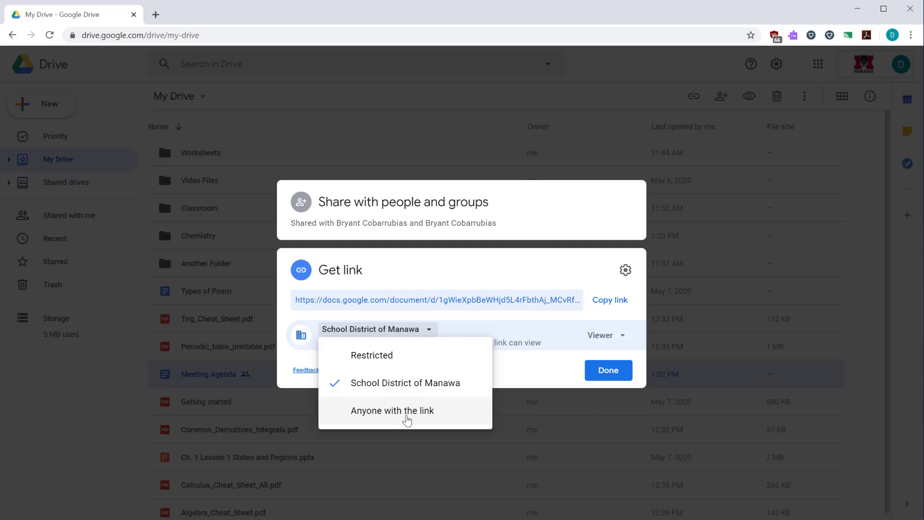
pyautogui.click(406, 418)
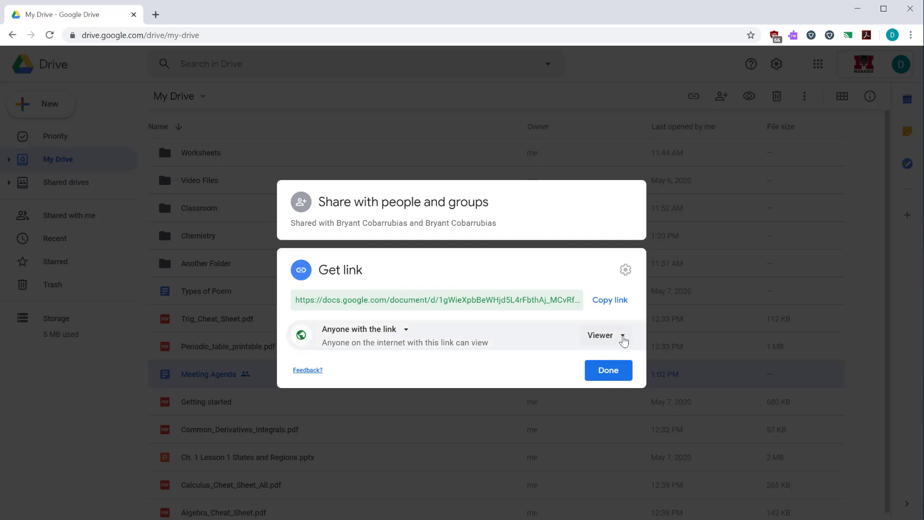
# Keep link visitors as Viewer, copy the public link, and finish sharing
pyautogui.click(623, 337)
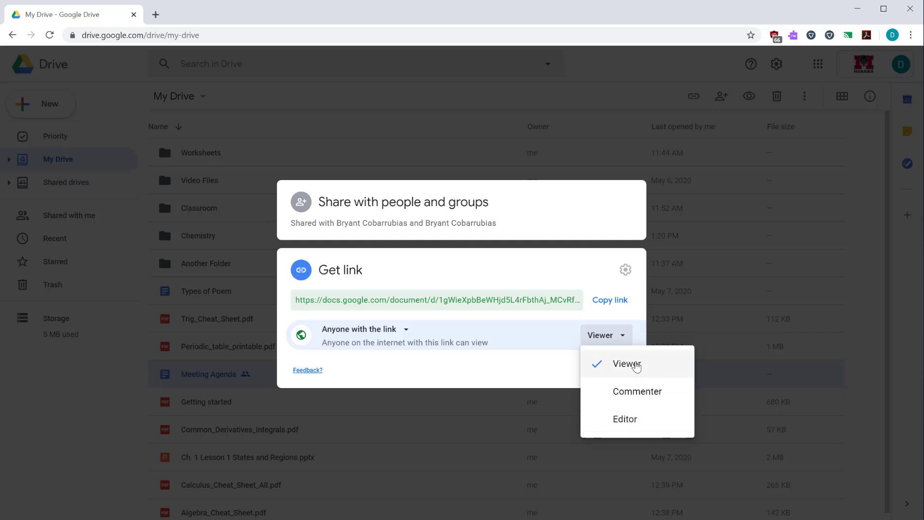
pyautogui.click(489, 365)
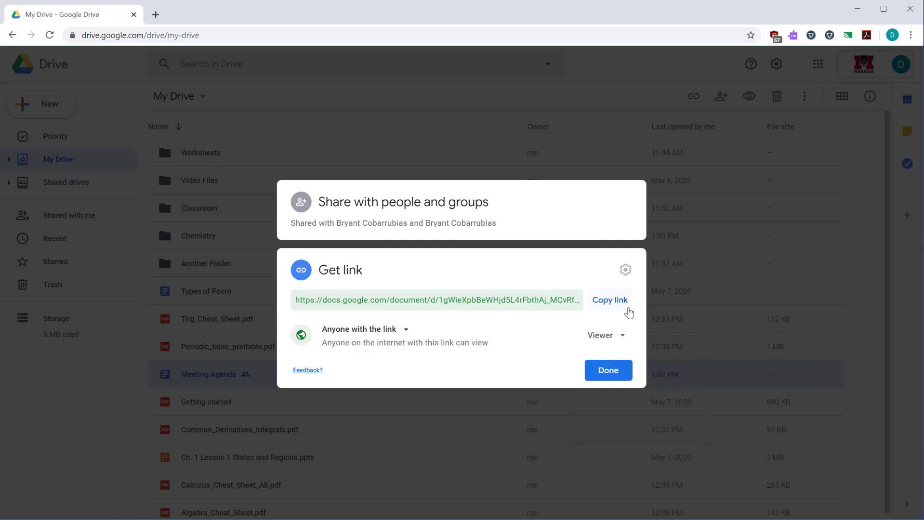
pyautogui.click(611, 302)
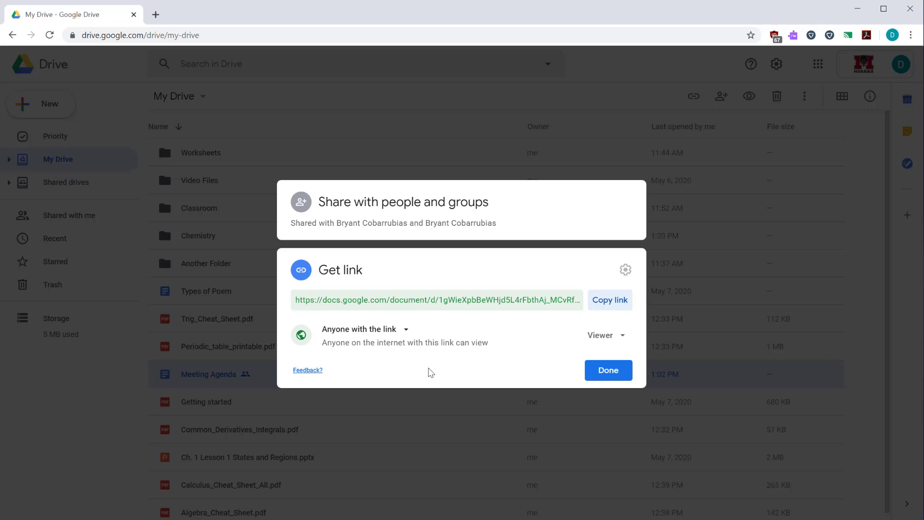
pyautogui.click(608, 373)
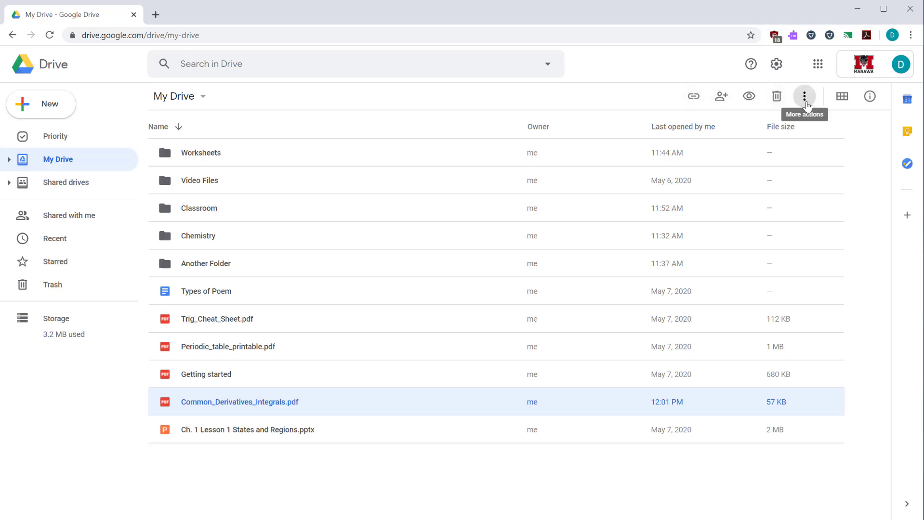
# Explore the action menus for Common_Derivatives_Integrals.pdf, selecting it and Another Folder
pyautogui.click(807, 105)
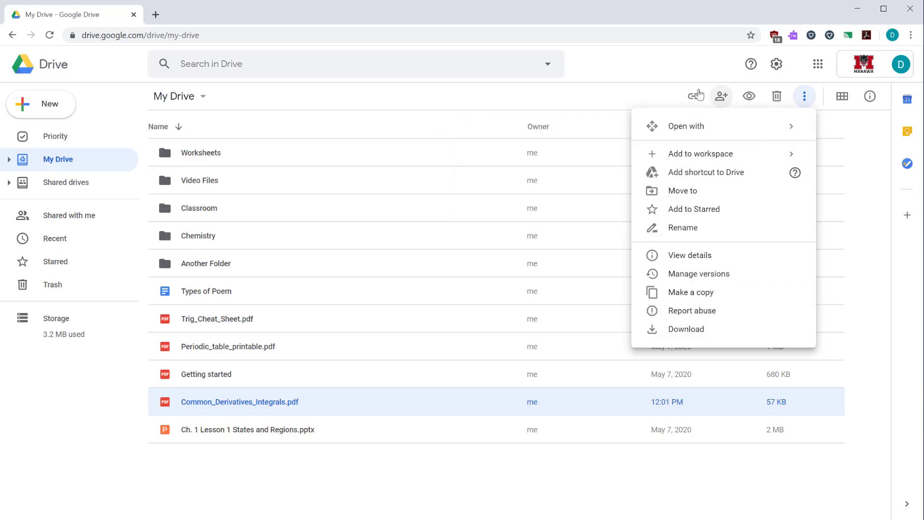
pyautogui.click(453, 477)
pyautogui.rightClick(279, 403)
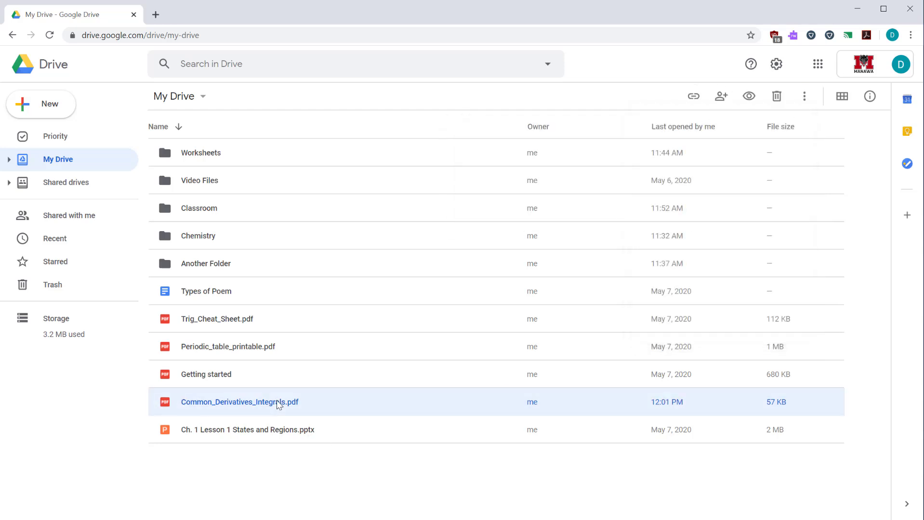
pyautogui.click(279, 404)
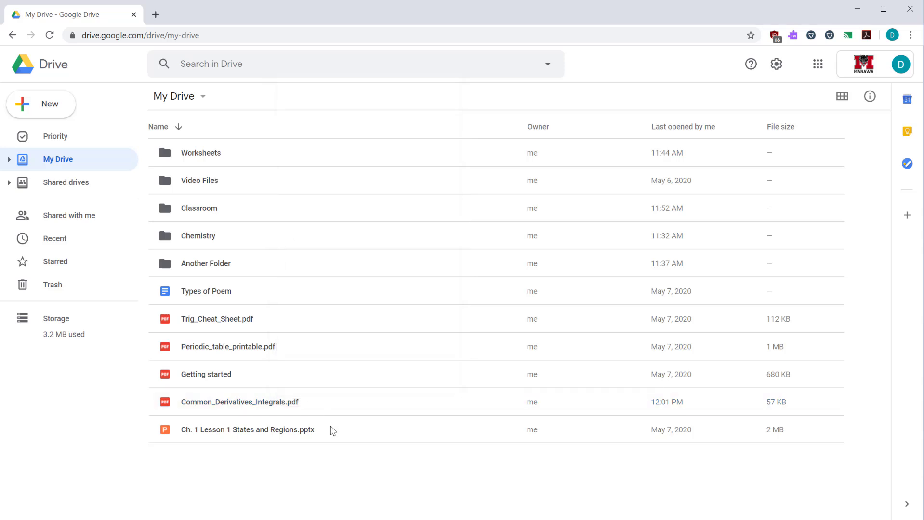
pyautogui.click(222, 402)
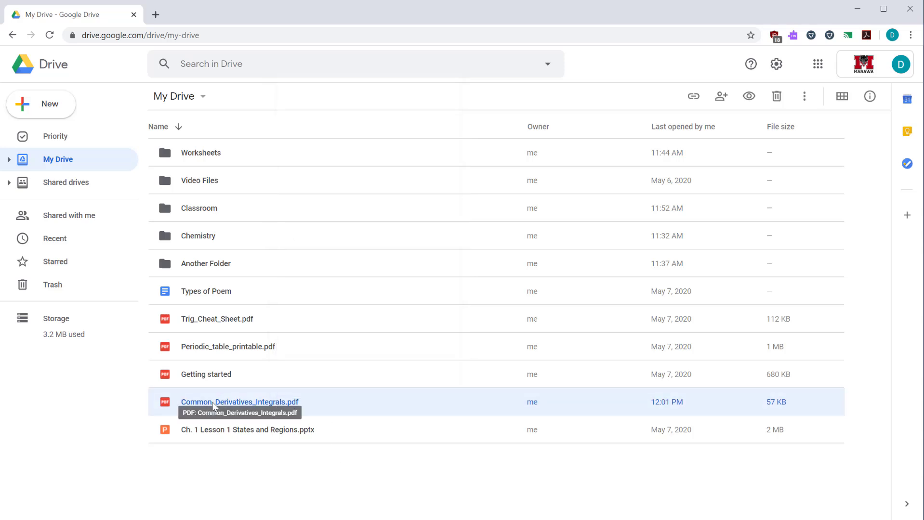
pyautogui.click(212, 263)
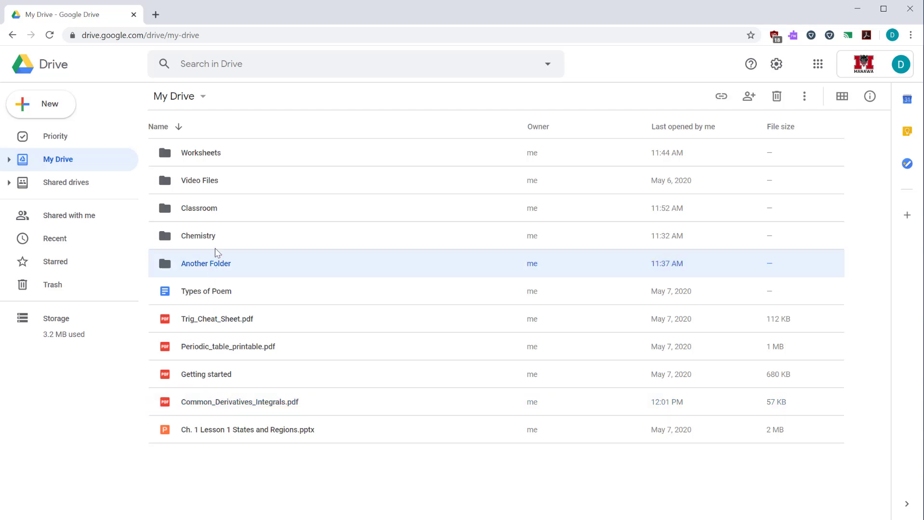
pyautogui.click(247, 409)
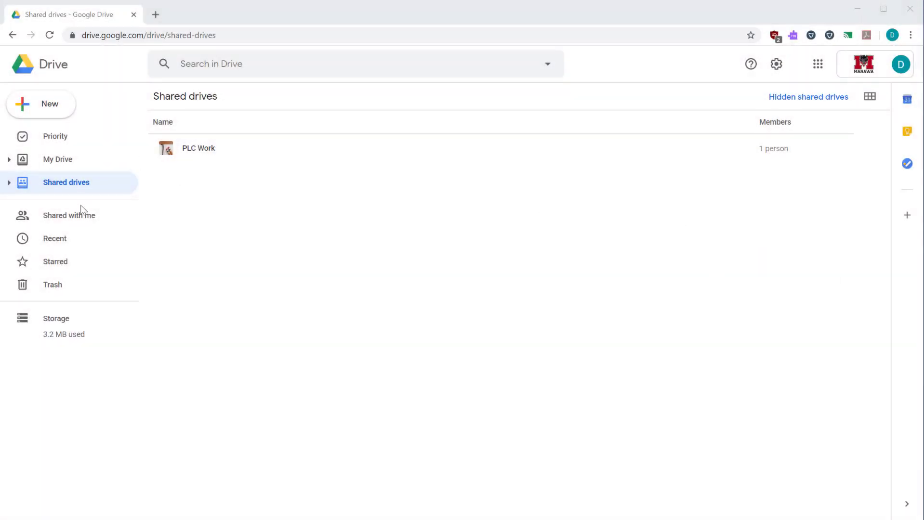
# Browse Shared with me, then star Getting started from the Recent files
pyautogui.click(81, 215)
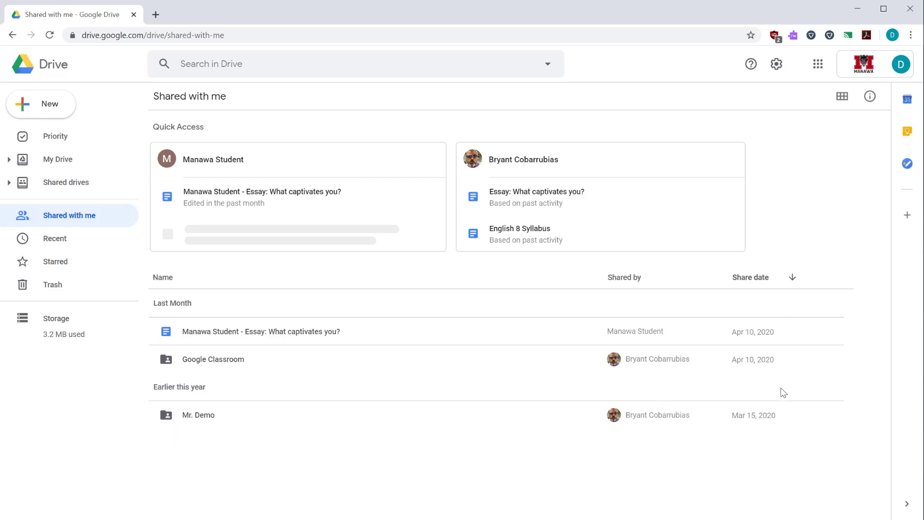
pyautogui.click(125, 242)
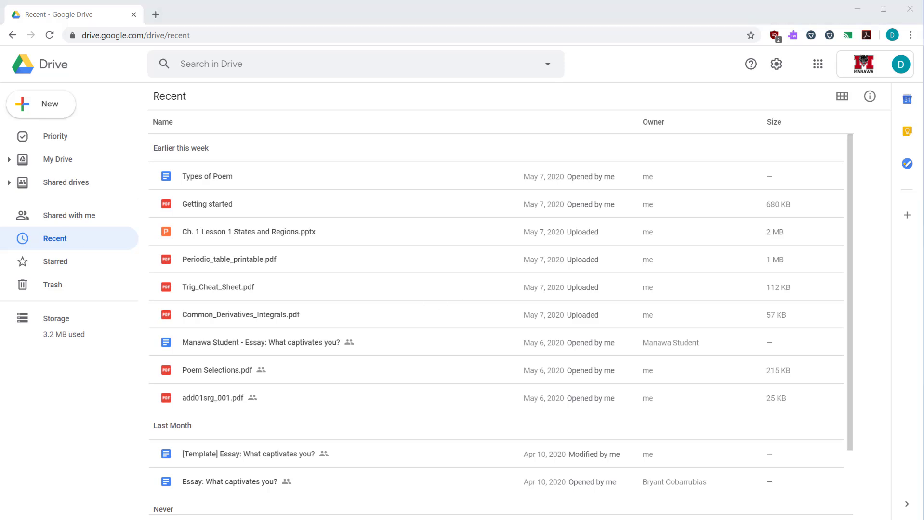
pyautogui.rightClick(196, 208)
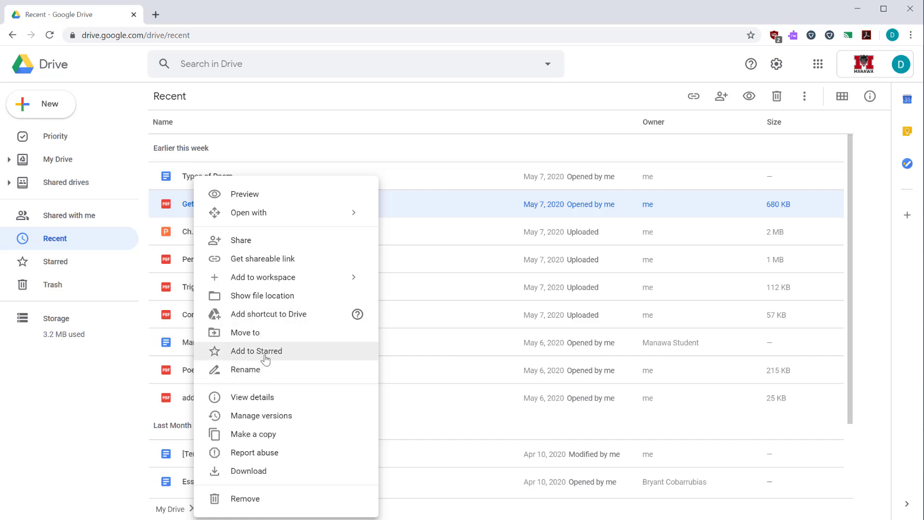
pyautogui.click(260, 357)
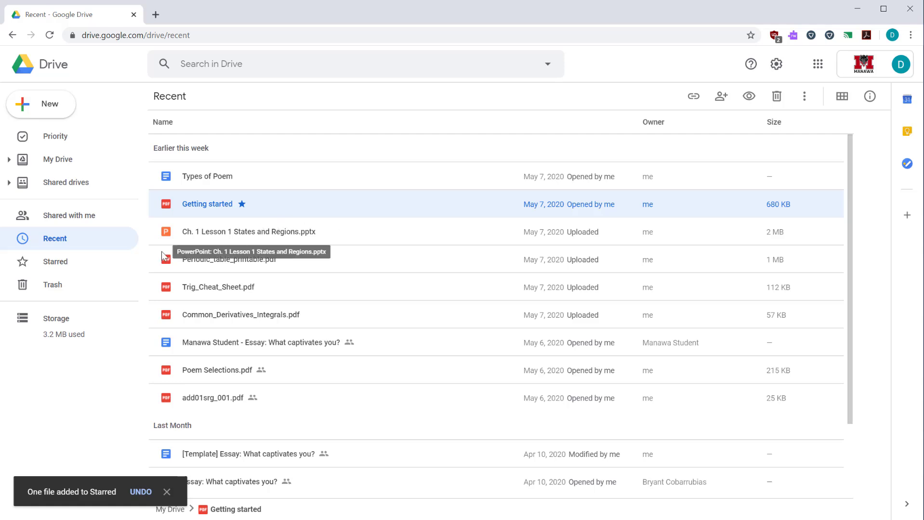
# Unstar Getting started in Starred, leaving only English 8 Syllabus
pyautogui.click(60, 268)
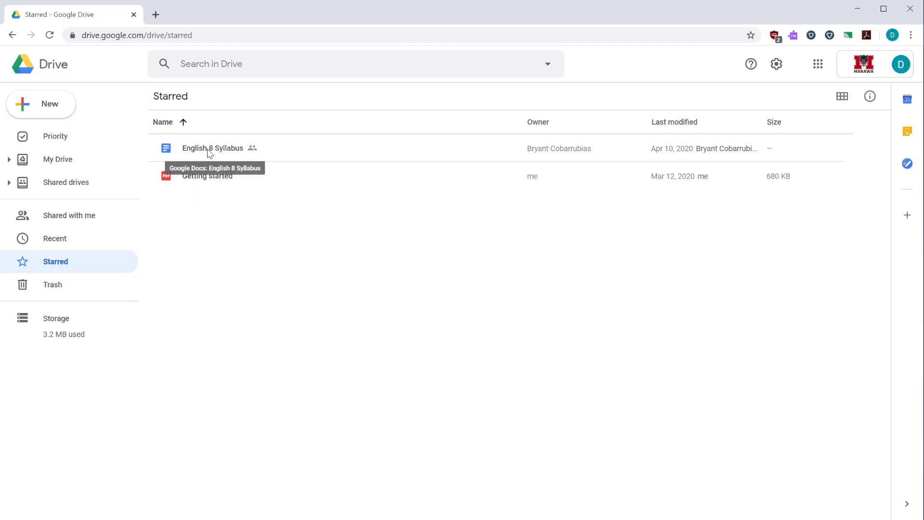
pyautogui.rightClick(206, 174)
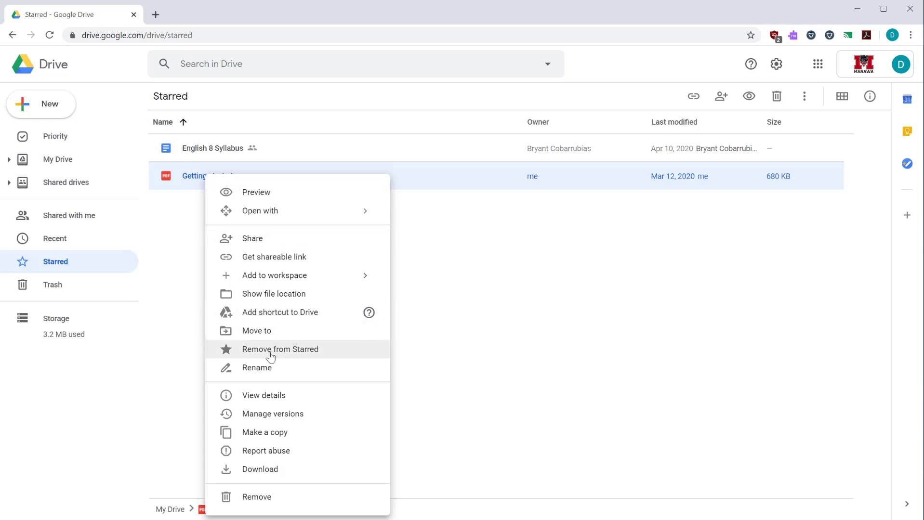
pyautogui.click(277, 349)
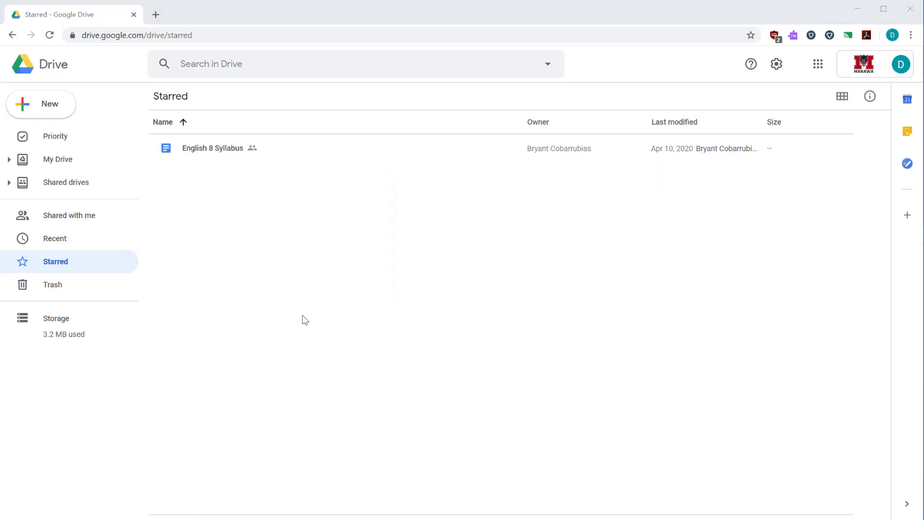
# View the Trash, then the Storage page listing files by space used (3.2 MB)
pyautogui.click(34, 291)
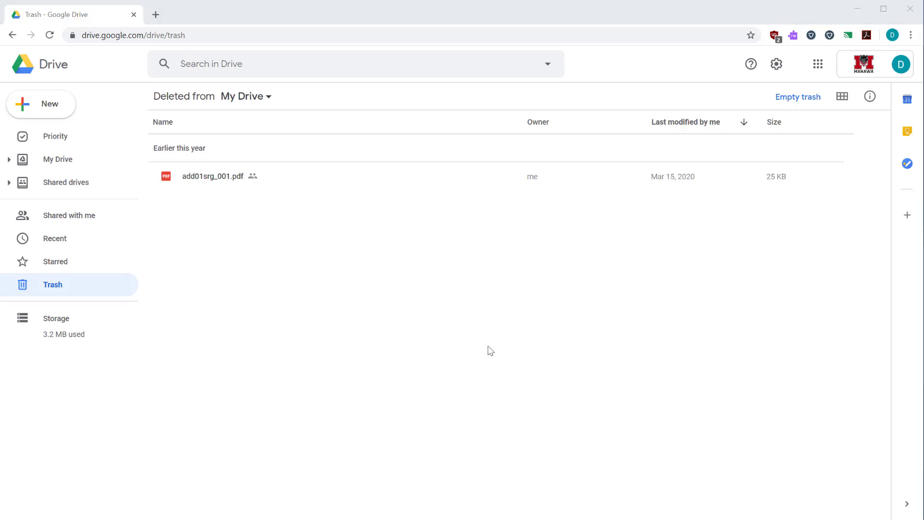
pyautogui.click(70, 339)
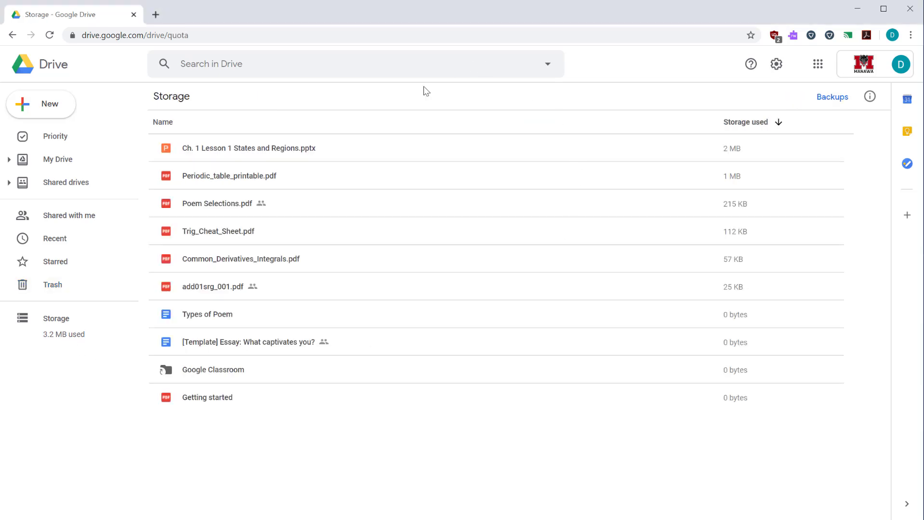